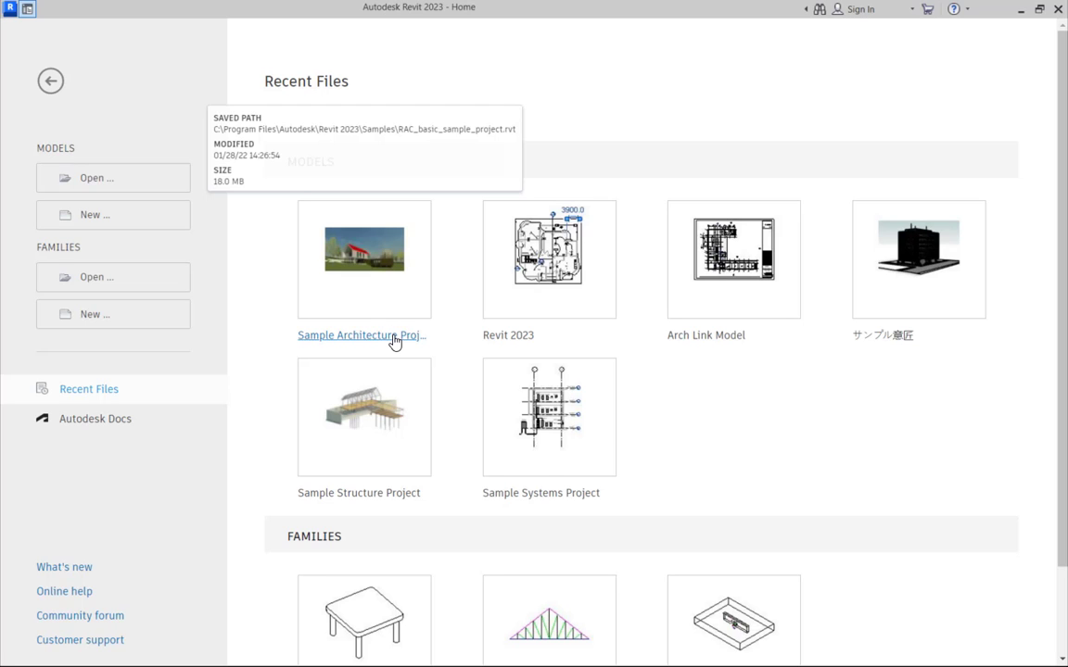
Look over the template files offered for a new project, without creating a project.
left_click(131, 221)
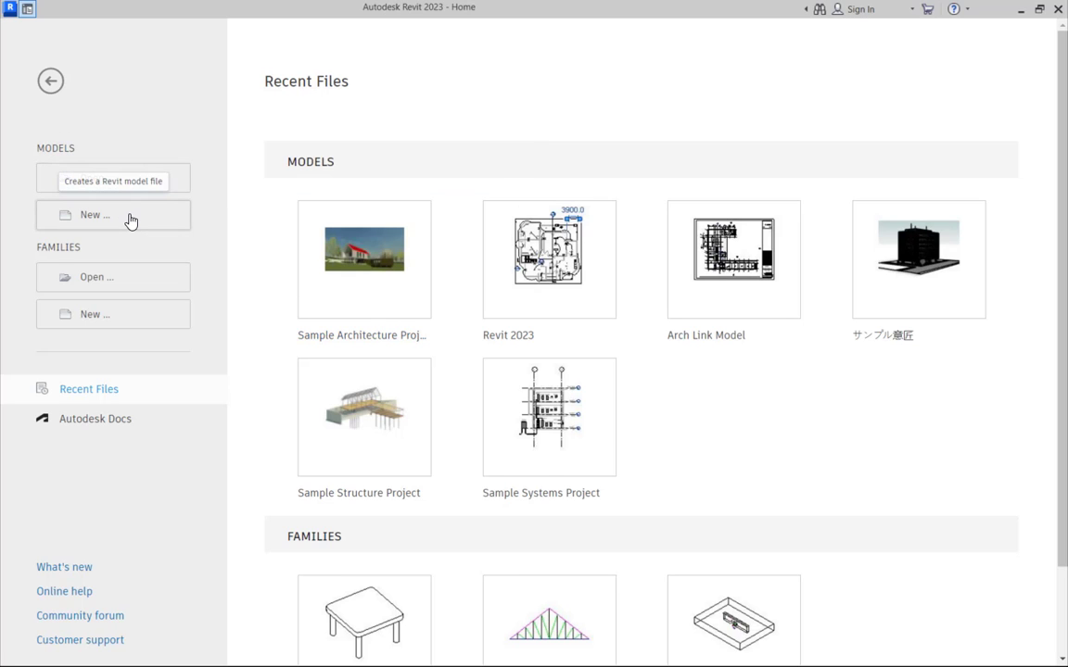
left_click(500, 309)
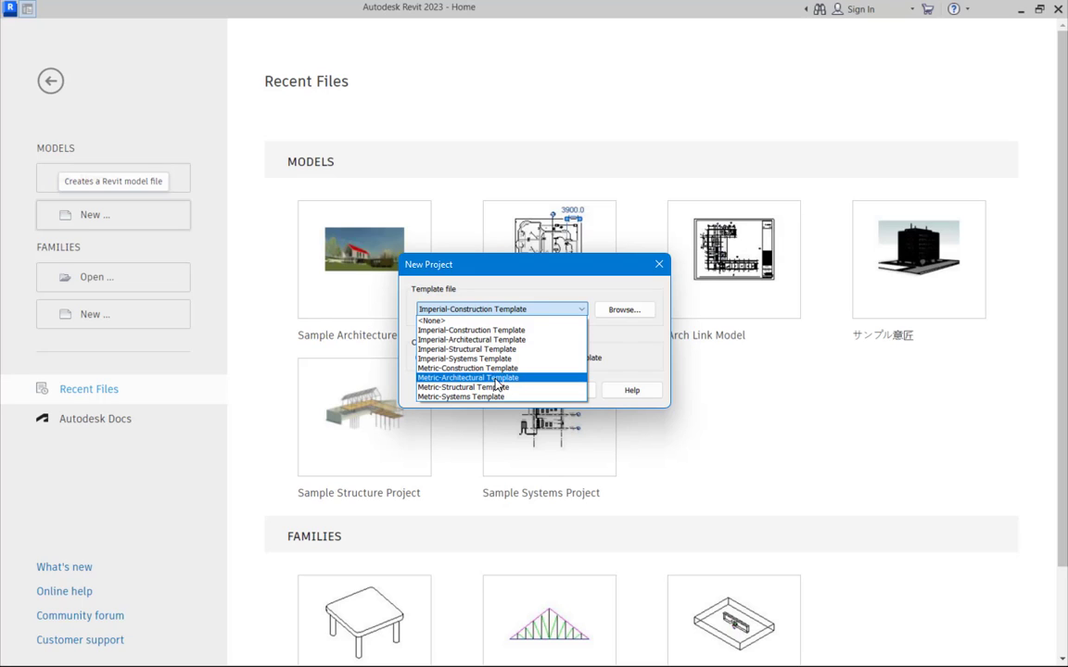
left_click(660, 266)
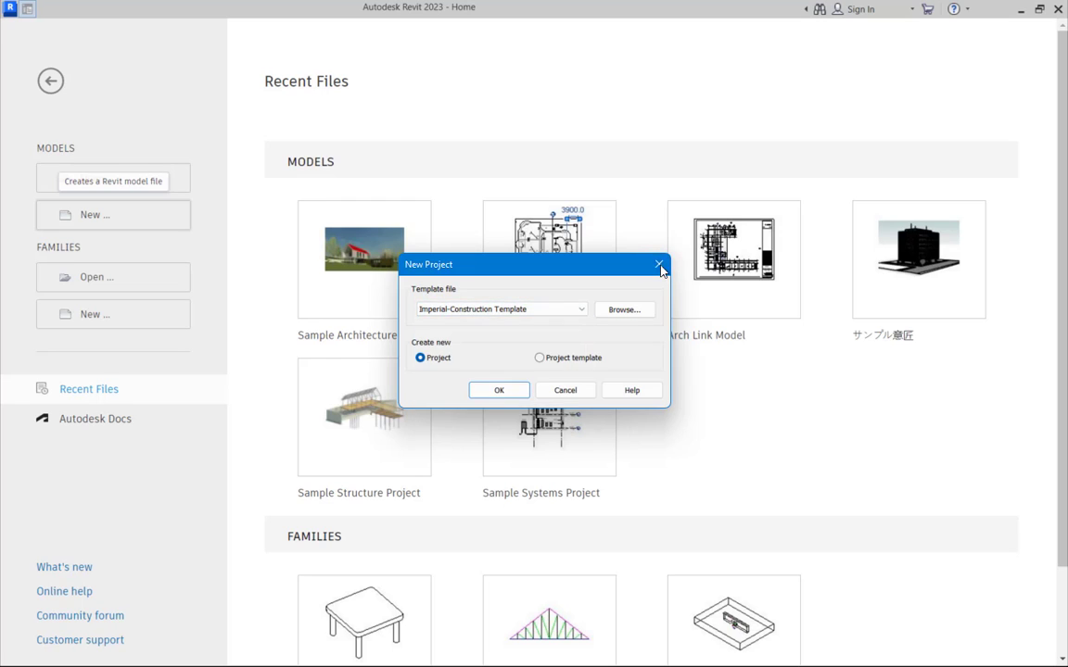
left_click(659, 267)
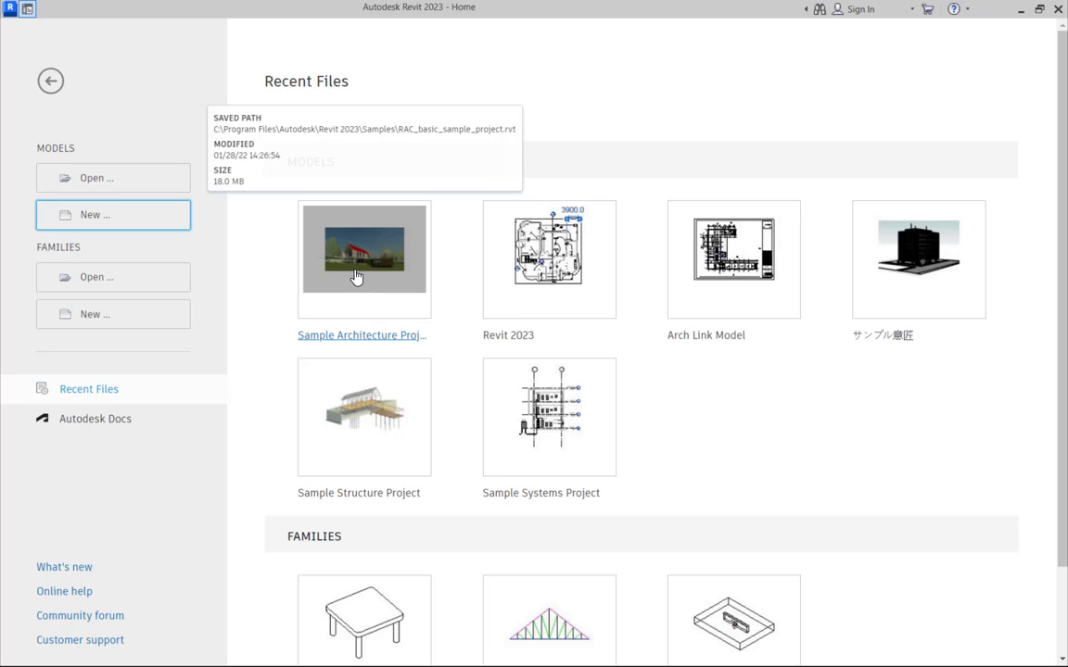
Open the Sample Architecture Project from the recent models and view its title sheet.
left_click(355, 341)
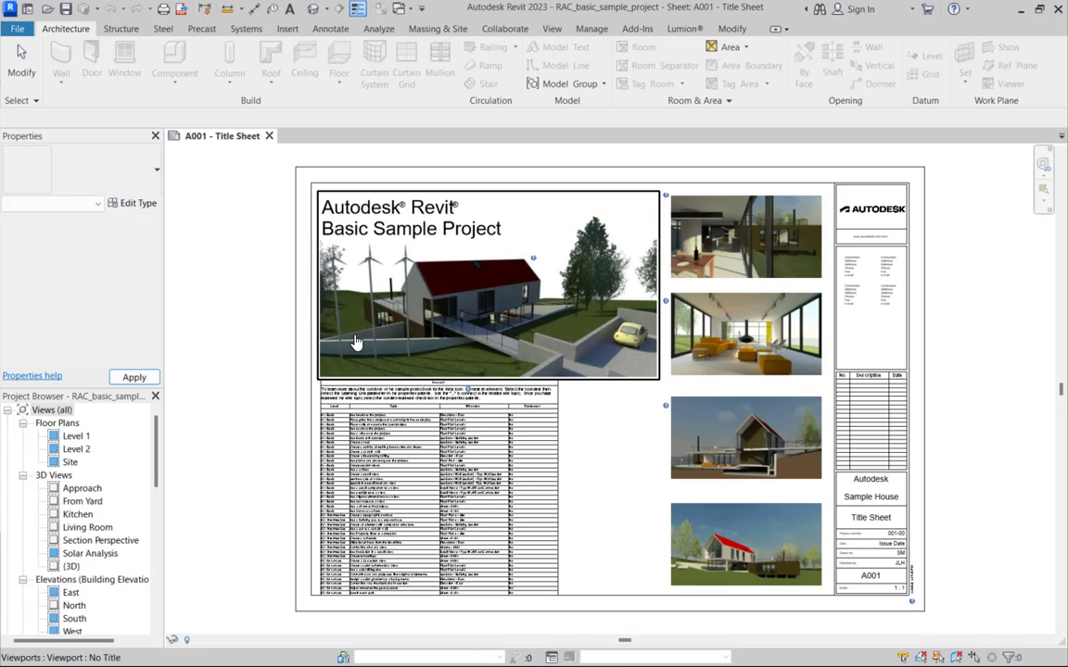
scroll(376, 343, "down", 4)
scroll(378, 344, "up", 3)
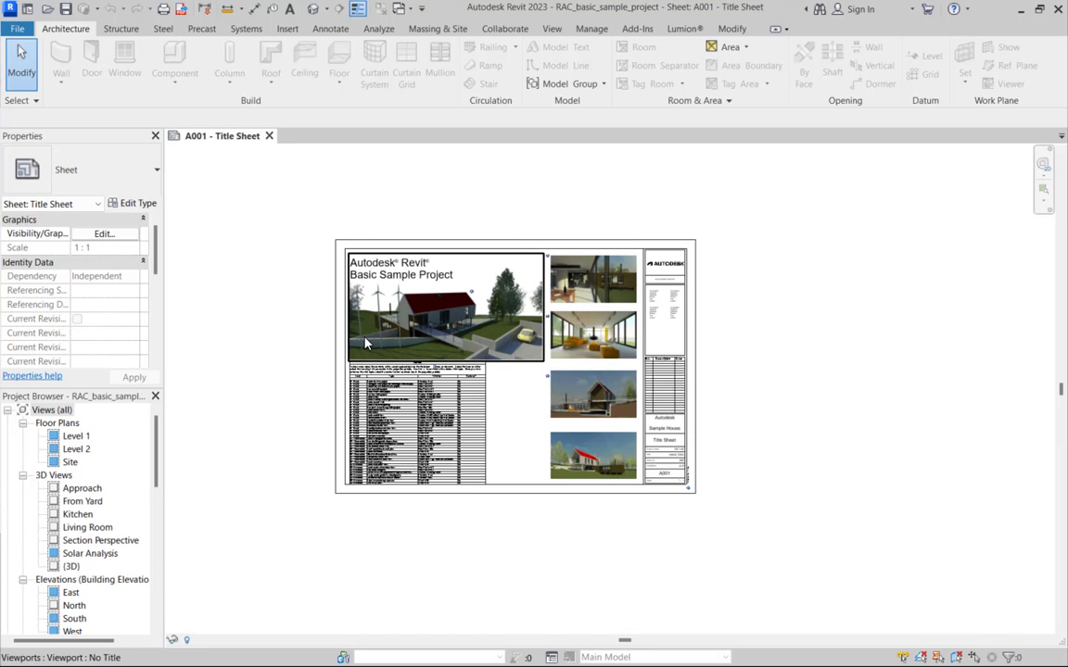
scroll(365, 343, "down", 2)
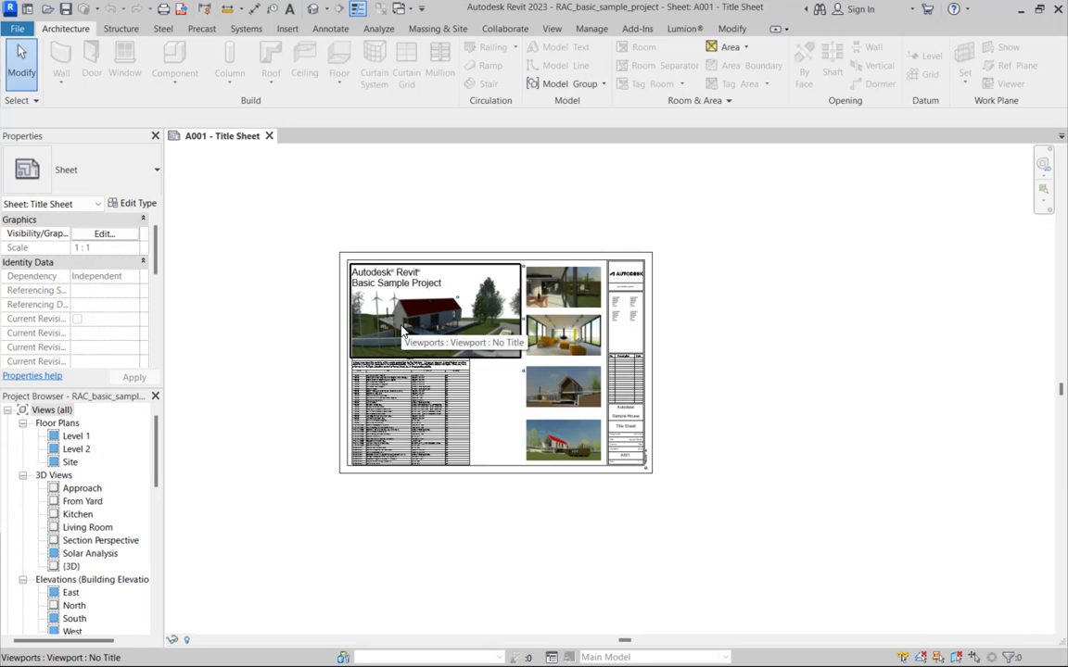
scroll(355, 322, "up", 1)
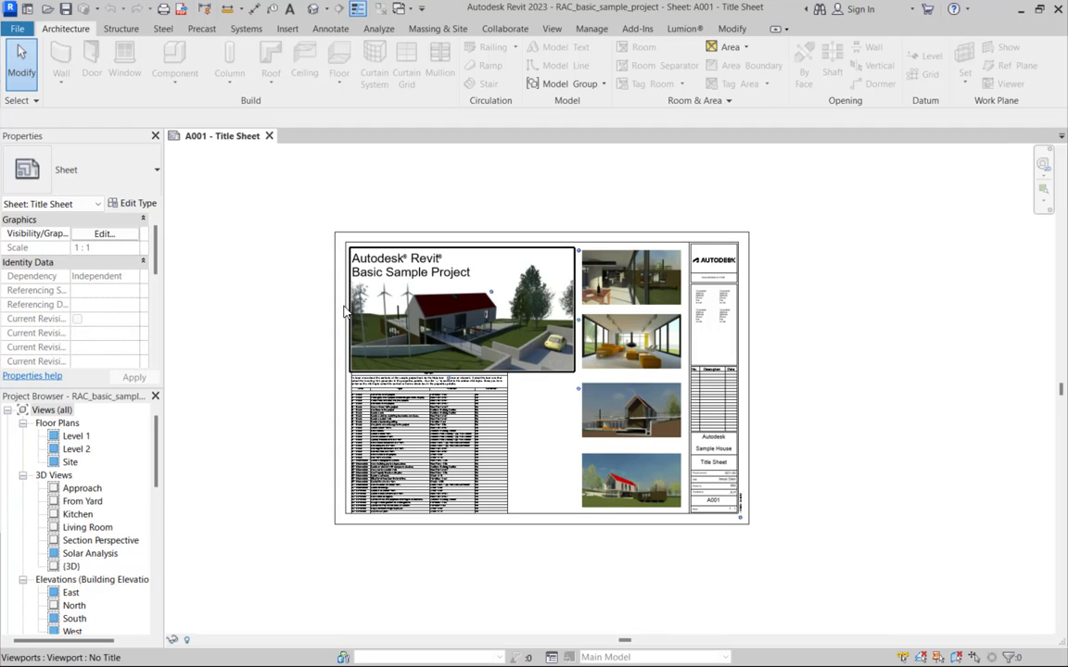
scroll(355, 321, "up", 1)
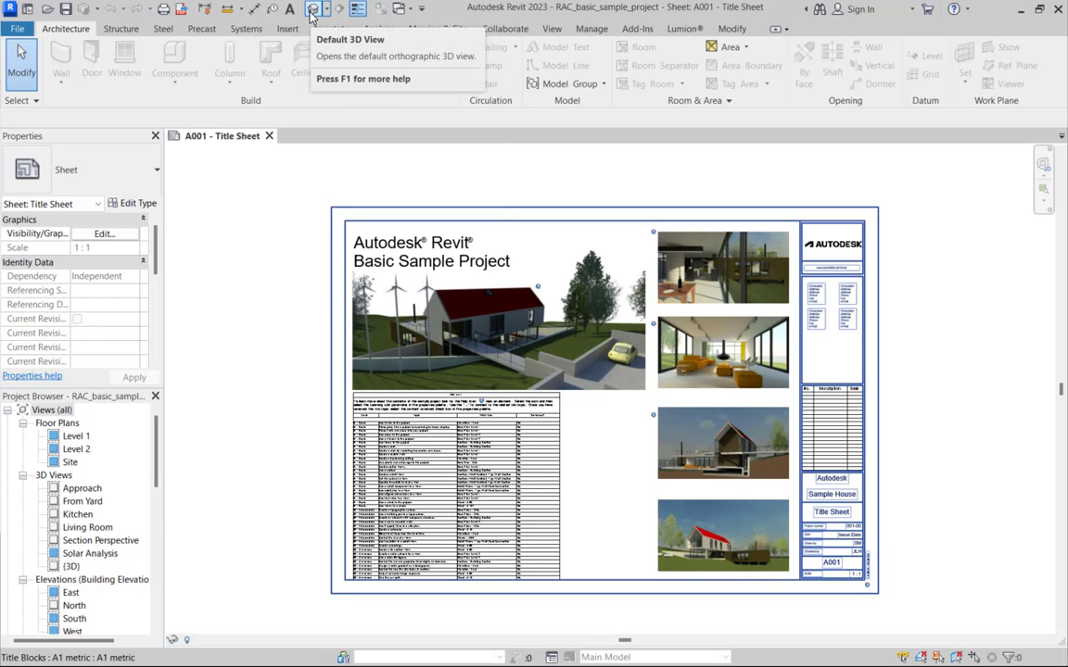
Open the Level 1 floor plan view of the sample project.
left_click(357, 10)
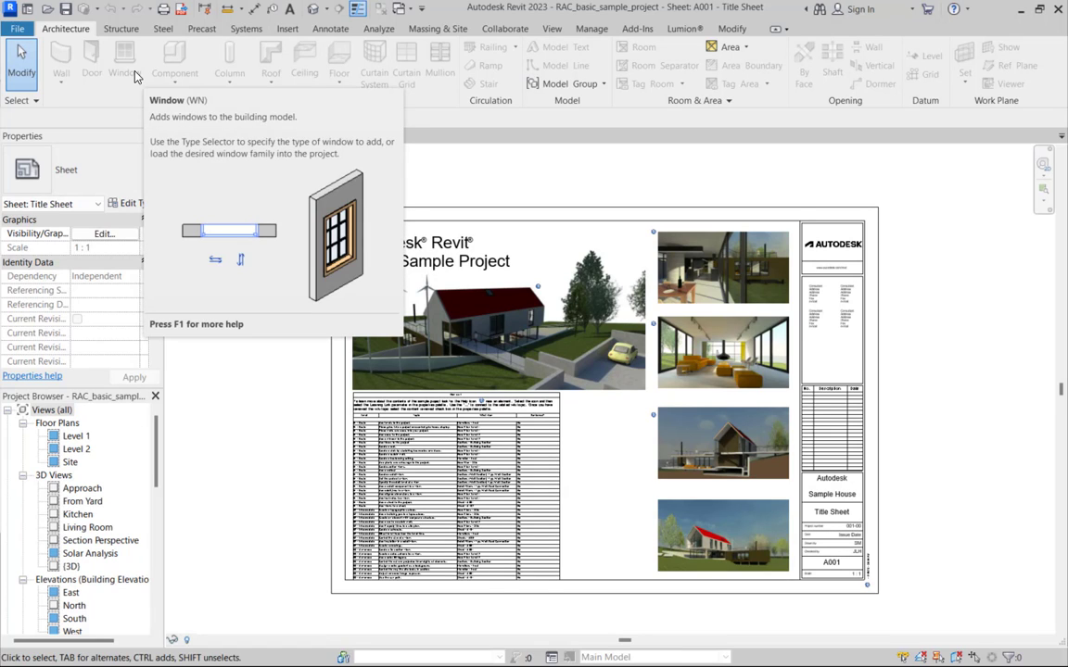
left_click(74, 438)
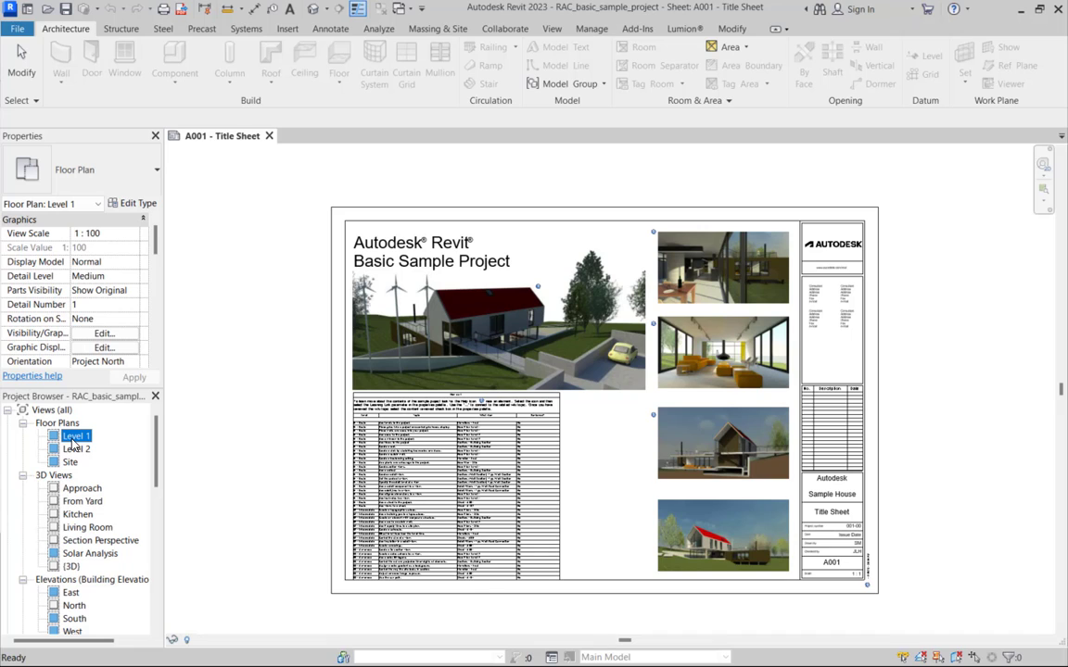
double_click(72, 439)
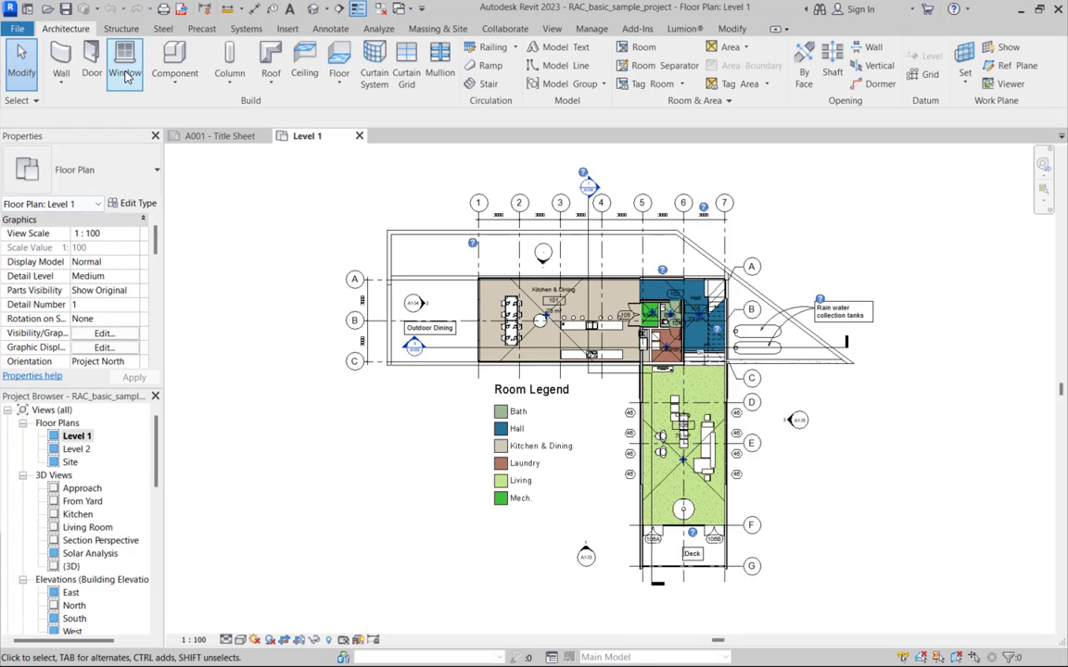
Examine the variants of the architectural Component, Column, Roof, Floor, Model Group and Set work plane tools.
left_click(176, 87)
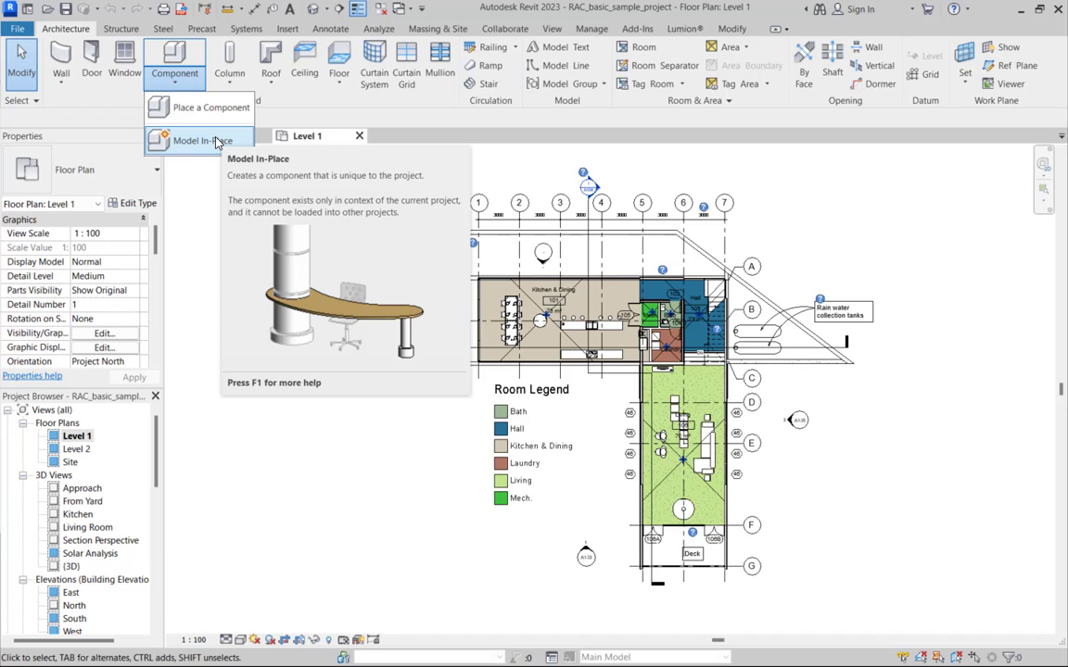
left_click(231, 81)
left_click(236, 84)
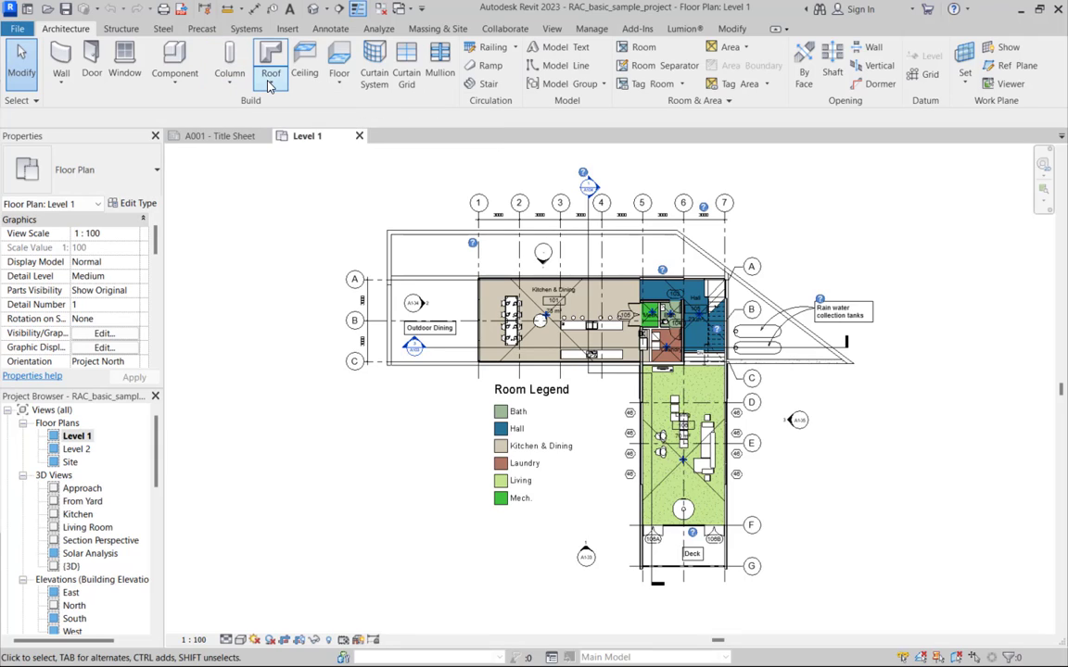
left_click(268, 85)
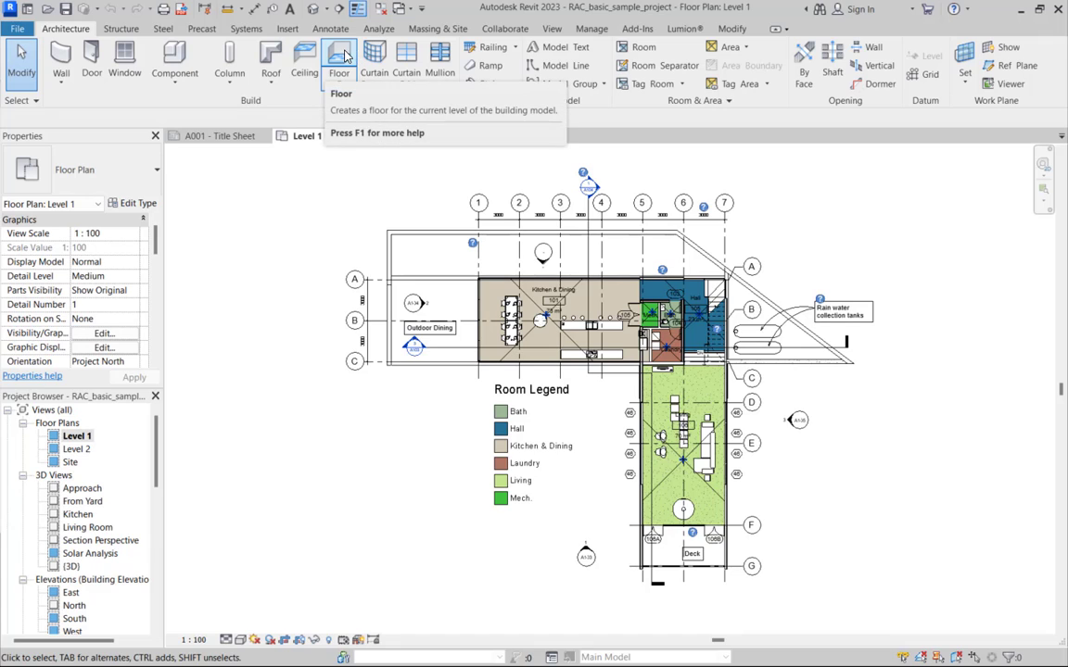
left_click(338, 90)
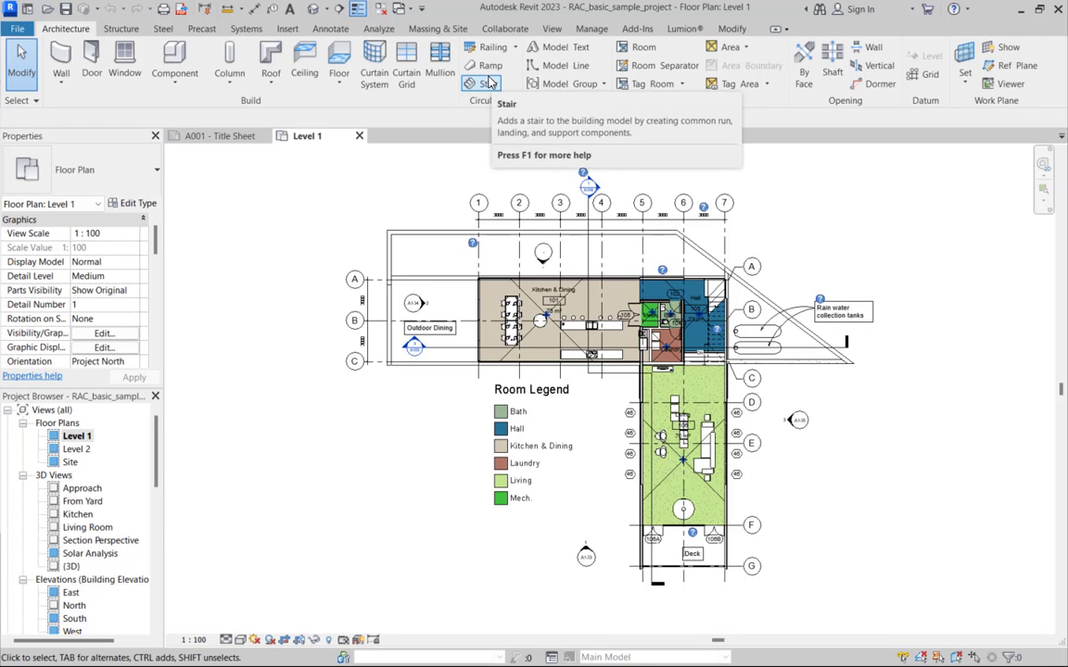
left_click(576, 91)
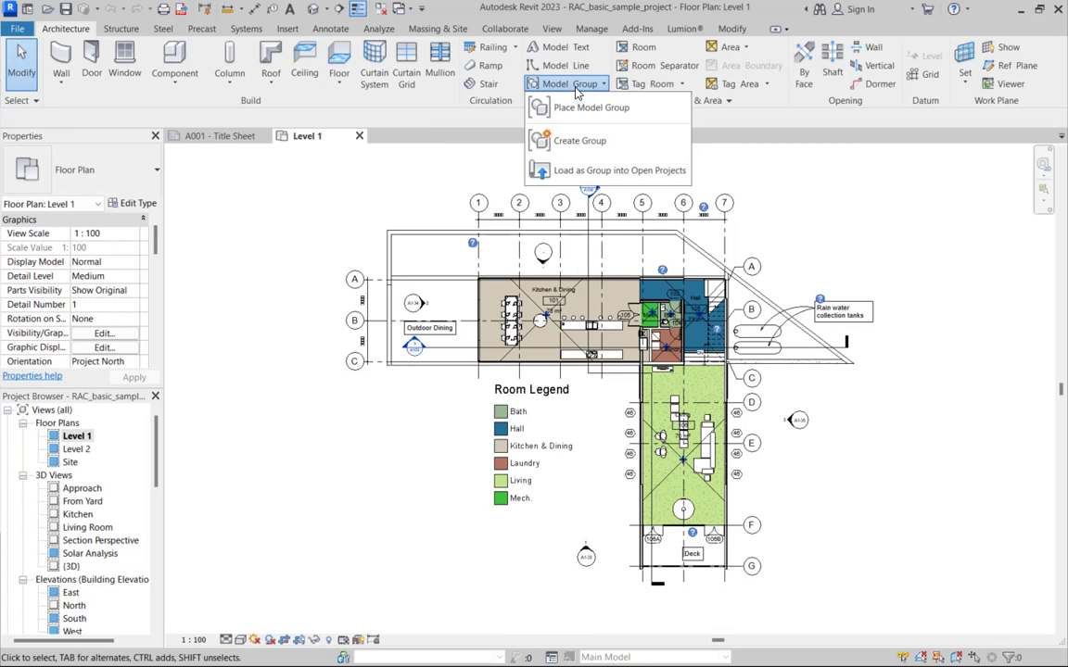
left_click(577, 89)
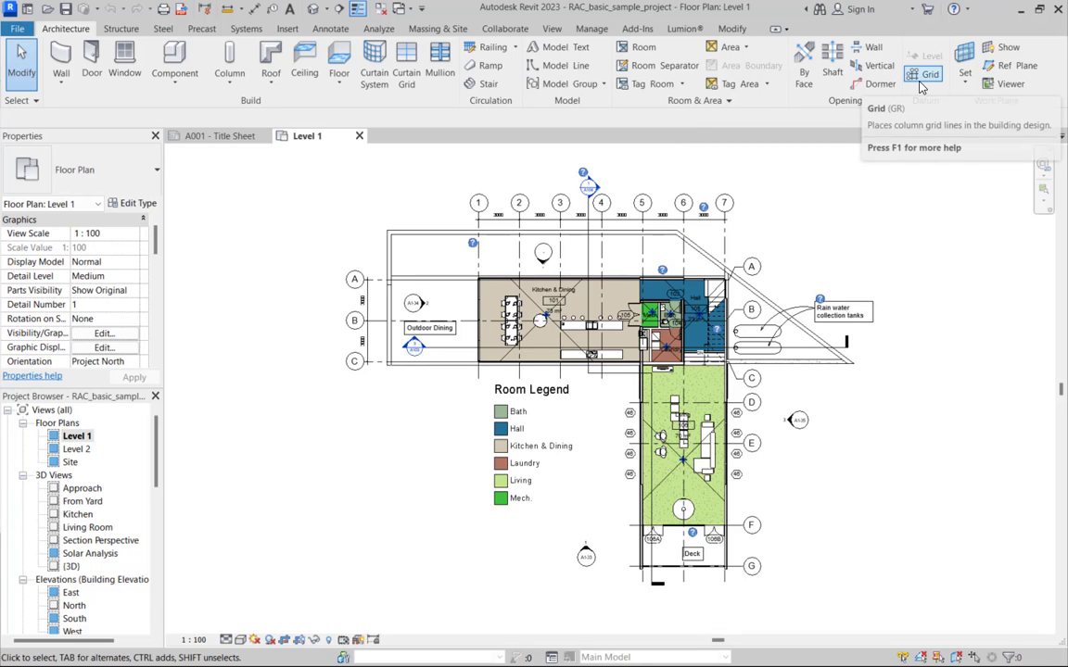
left_click(964, 84)
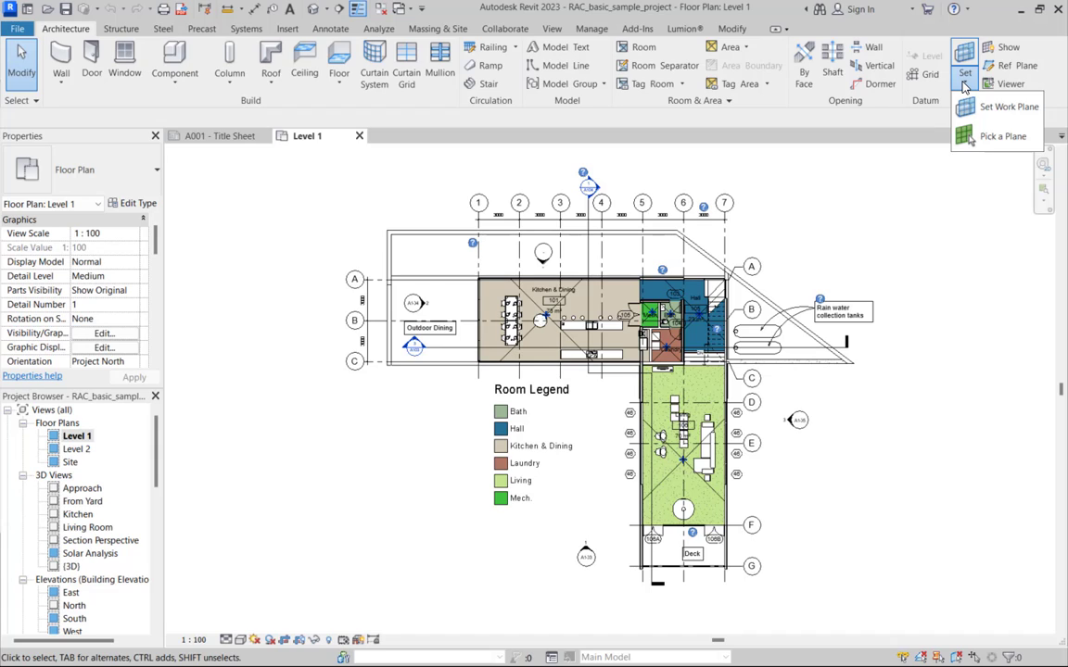
left_click(930, 122)
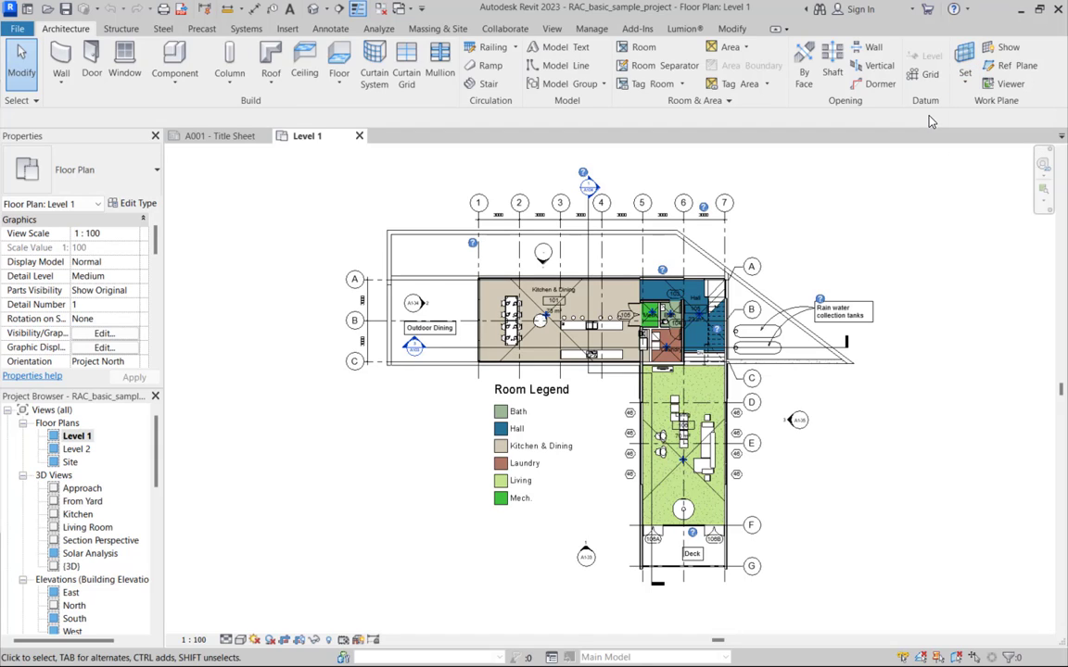
left_click(1006, 47)
Examine the structural modelling tools, including the Floor and Component variants, and the steel, precast and building systems tool sets.
left_click(113, 31)
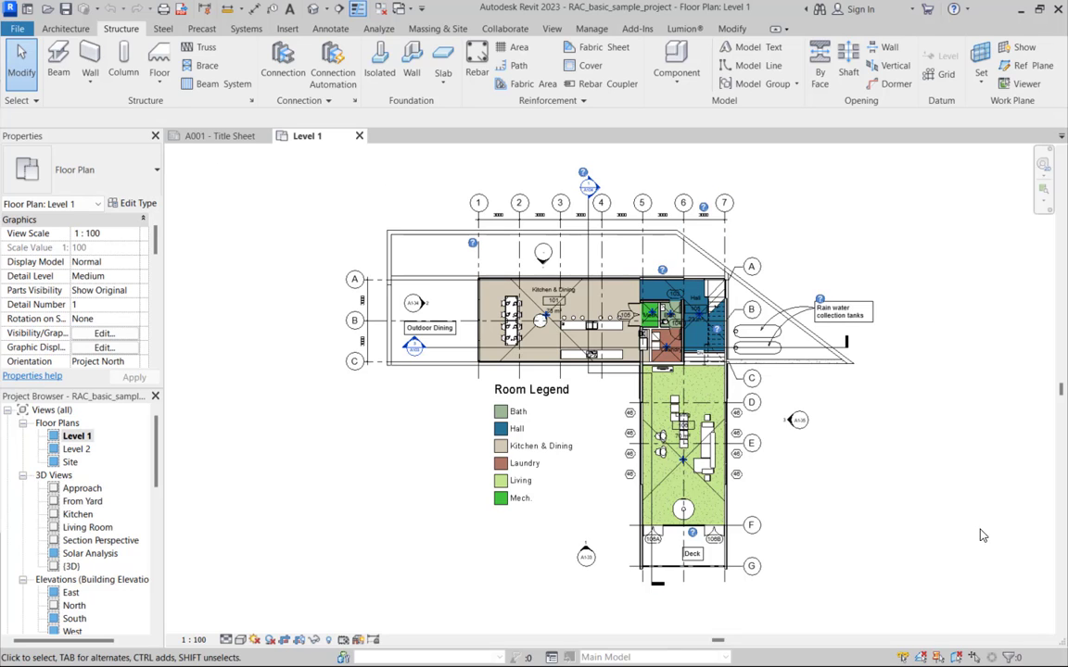
scroll(513, 432, "down", 1)
scroll(516, 432, "down", 1)
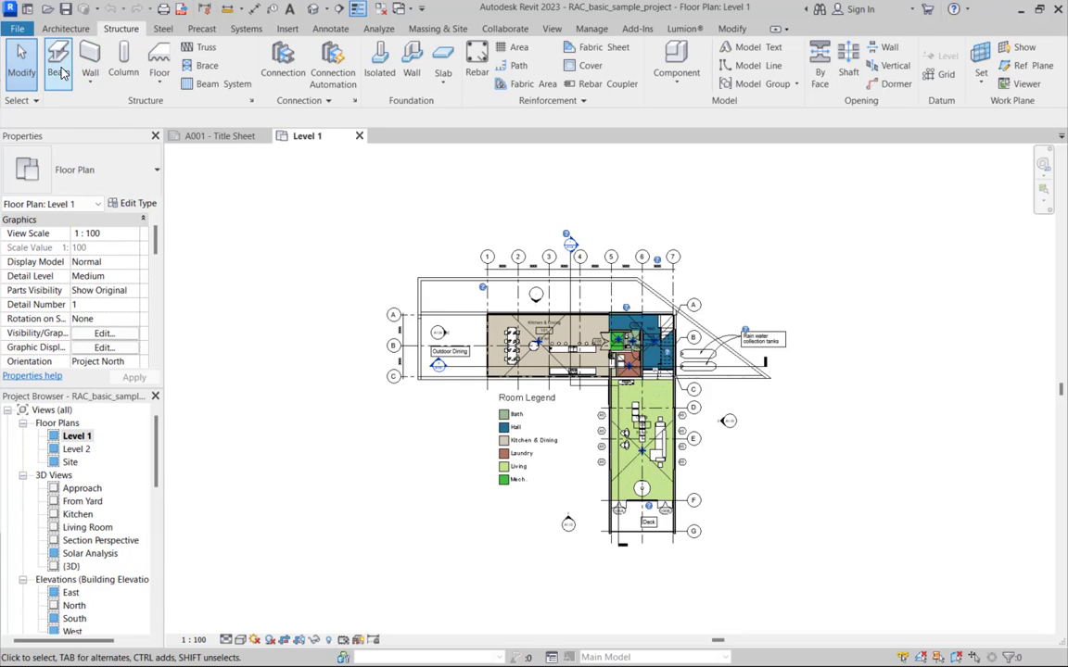
left_click(158, 83)
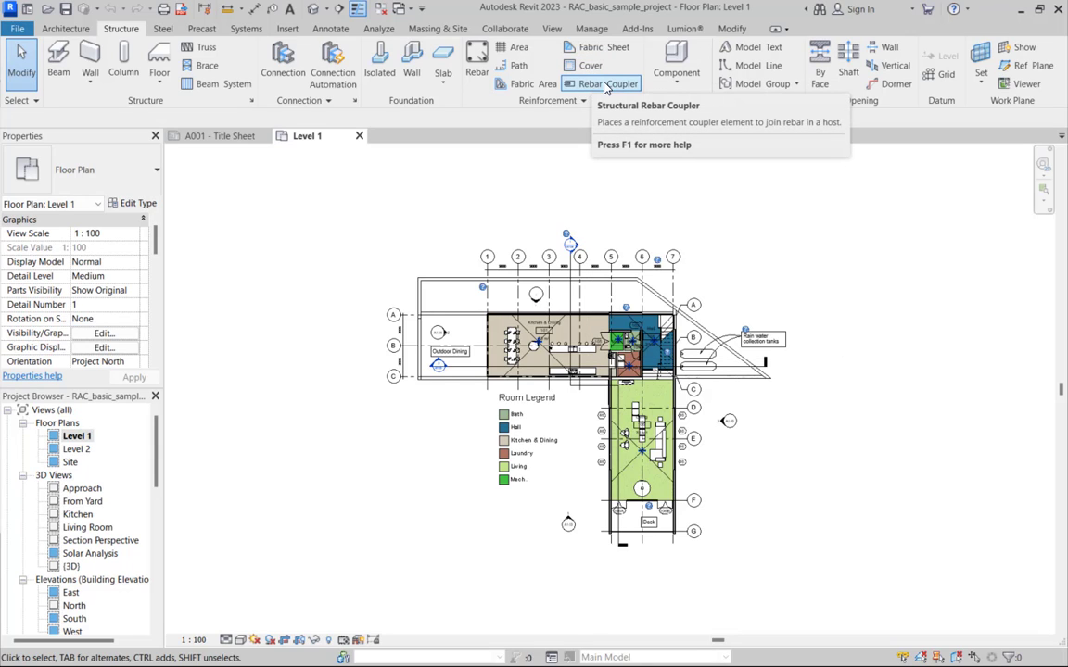
left_click(668, 93)
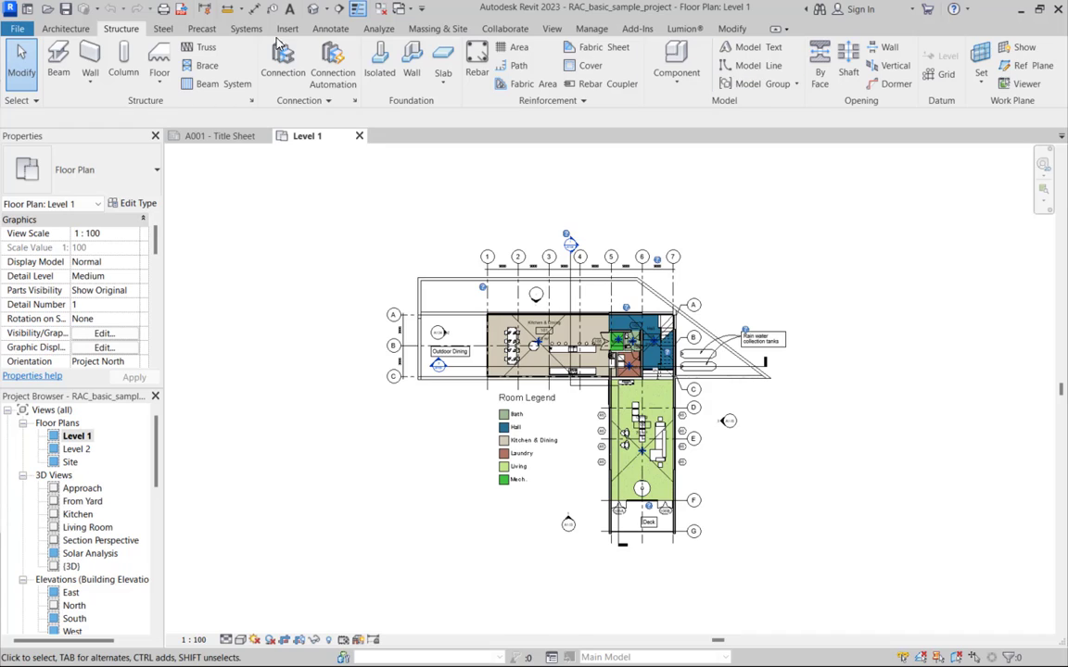
left_click(173, 29)
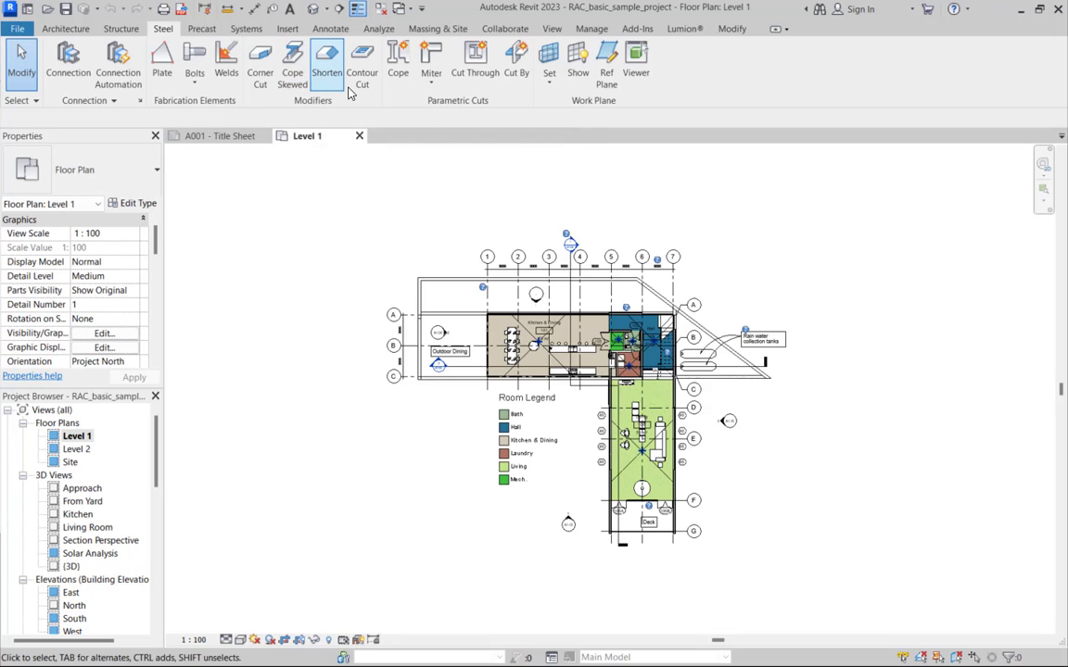
left_click(205, 34)
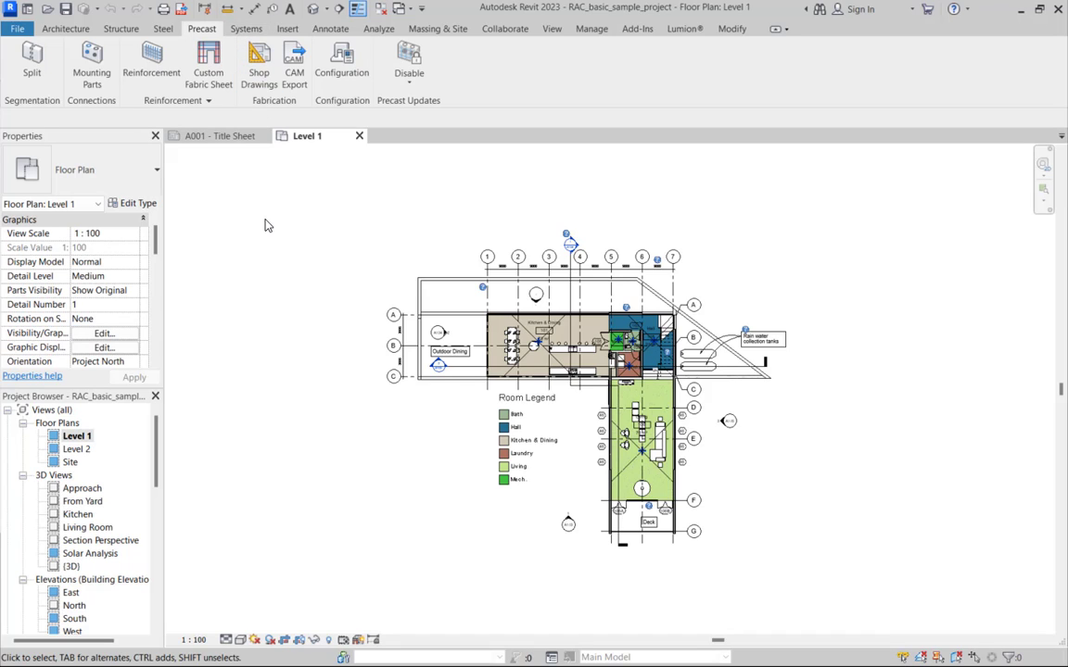
left_click(245, 29)
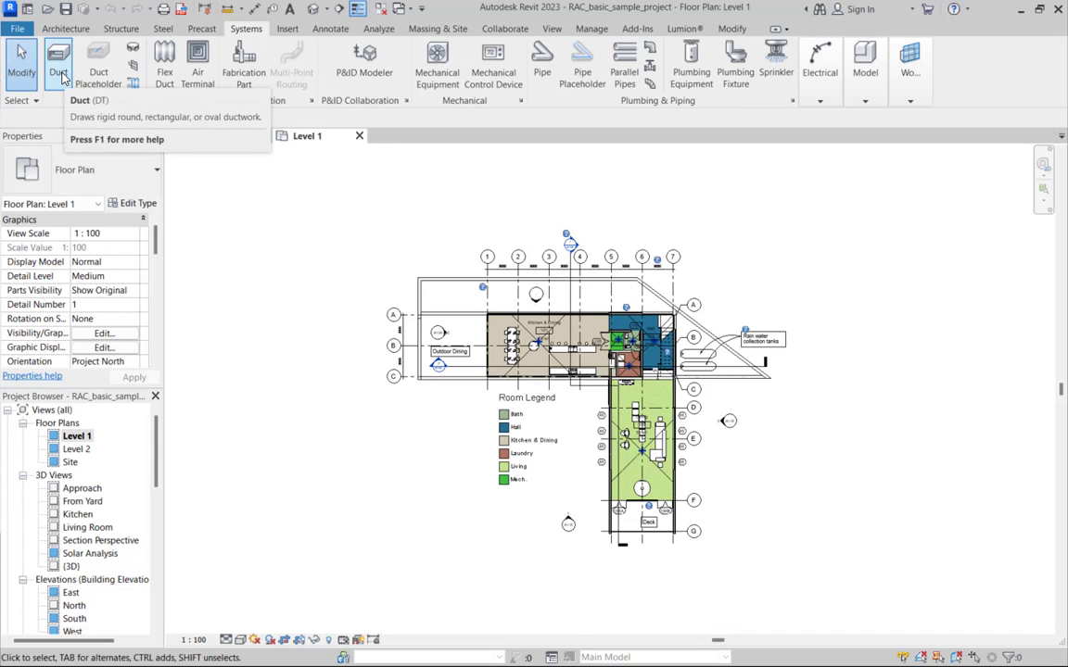
Examine the tools for linking, importing and loading content, including the Decal options, Manage Links and the Insert from File options.
left_click(287, 29)
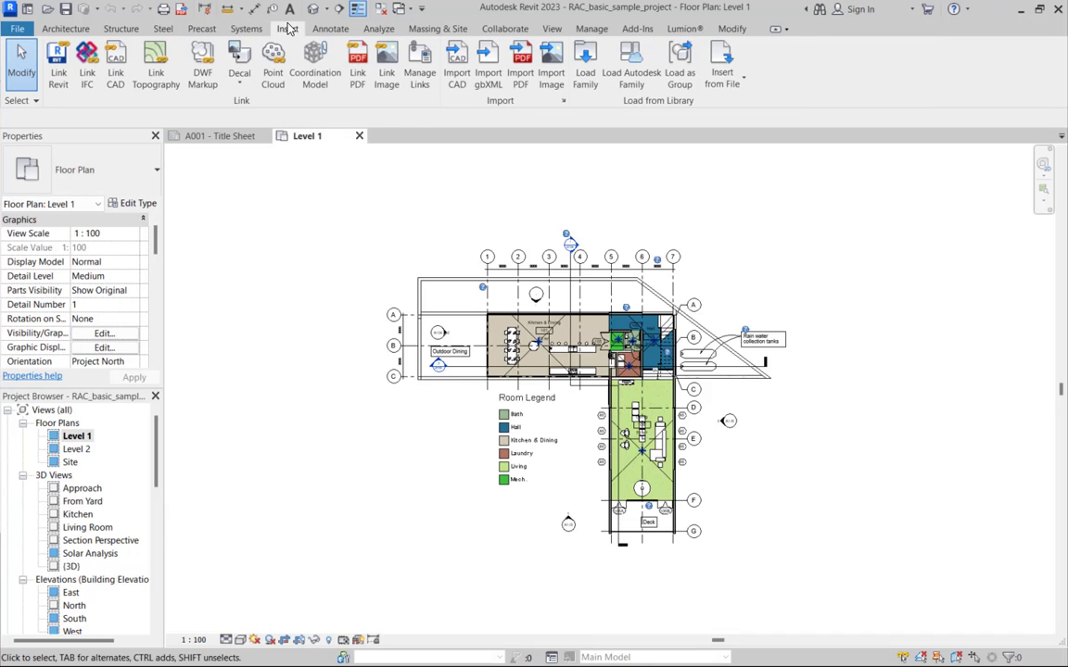
left_click(238, 89)
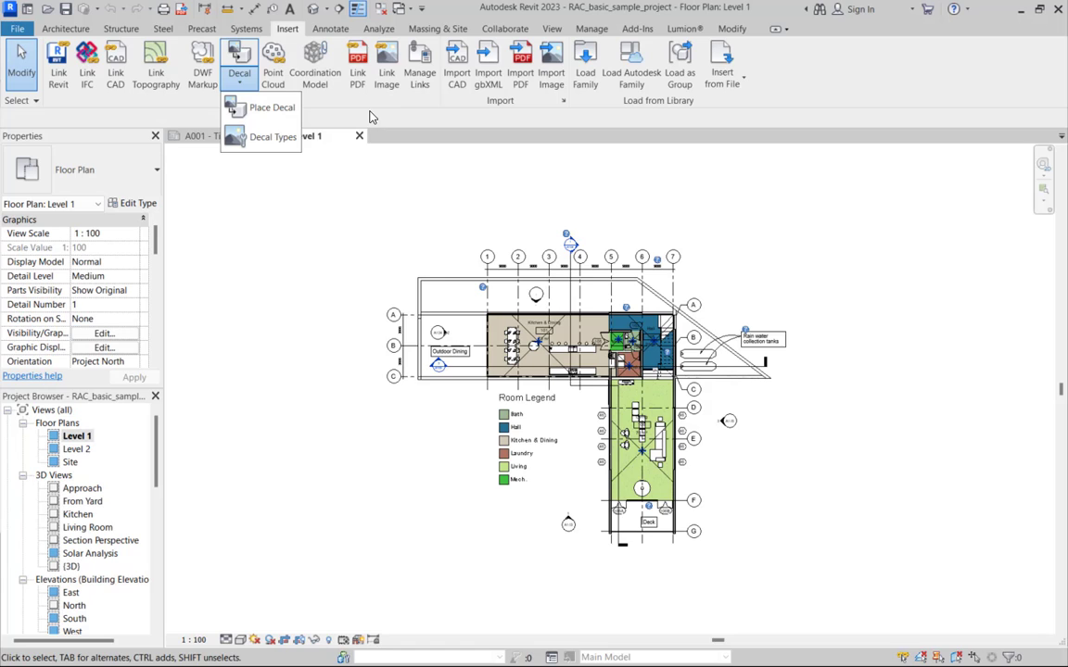
left_click(423, 69)
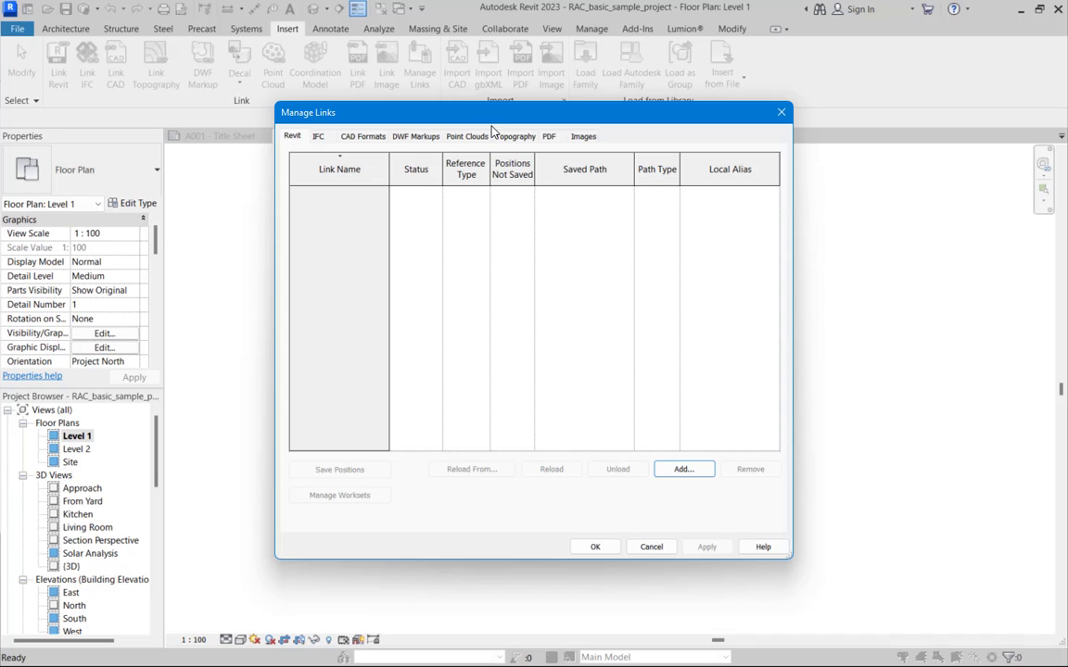
left_click(780, 113)
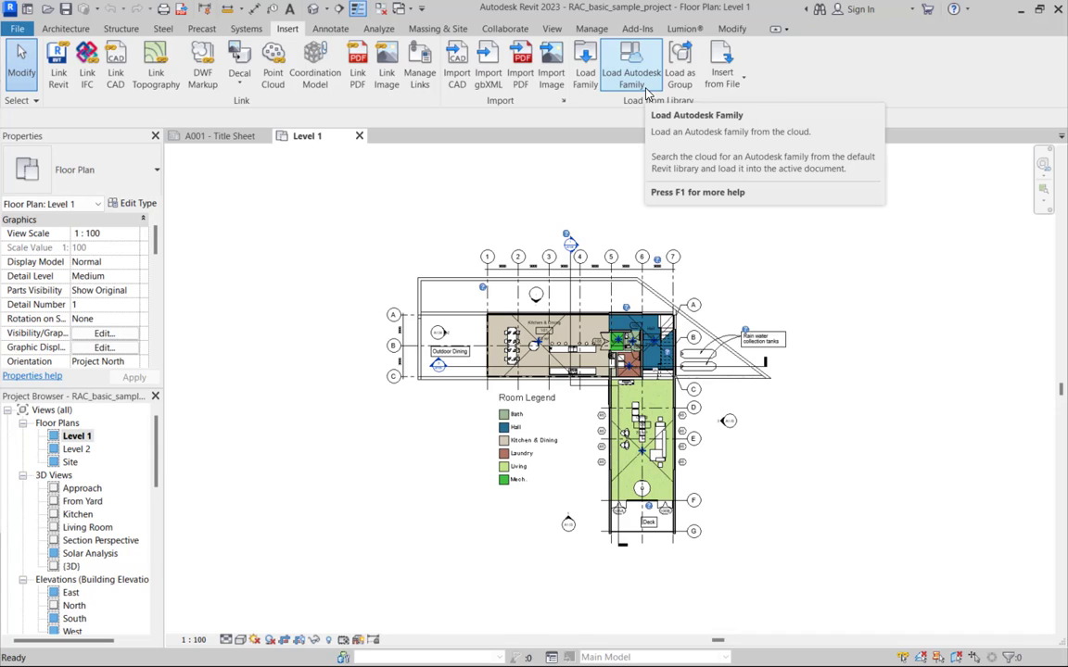
left_click(740, 81)
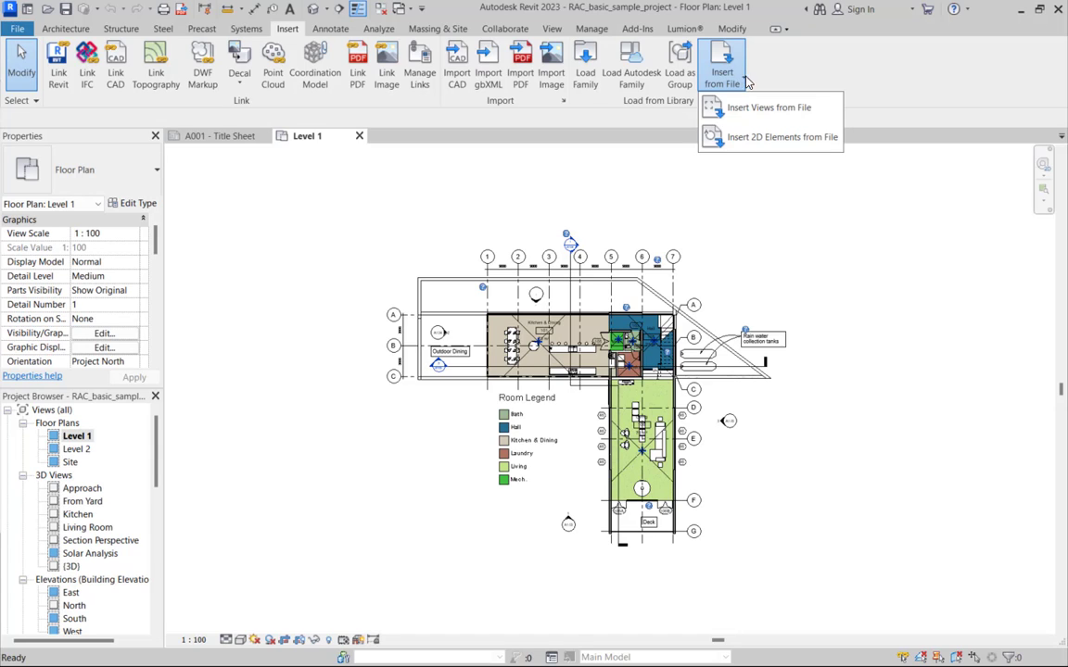
left_click(785, 74)
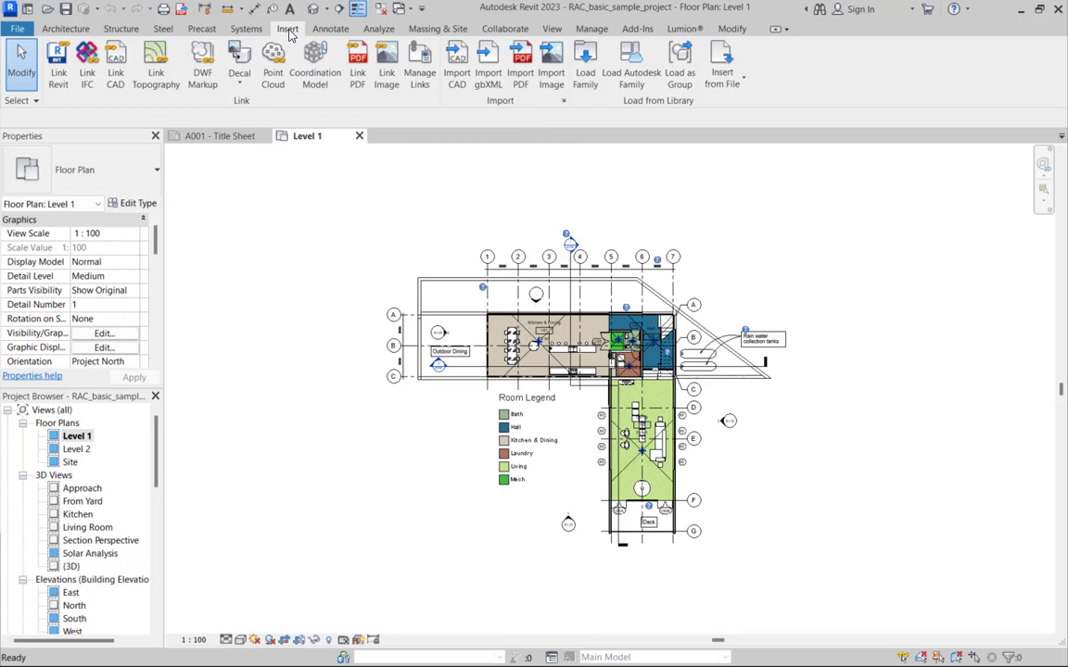
Examine the annotation tools for dimensions, details, text and tags, including the Region, Component and Keynote variants.
left_click(330, 30)
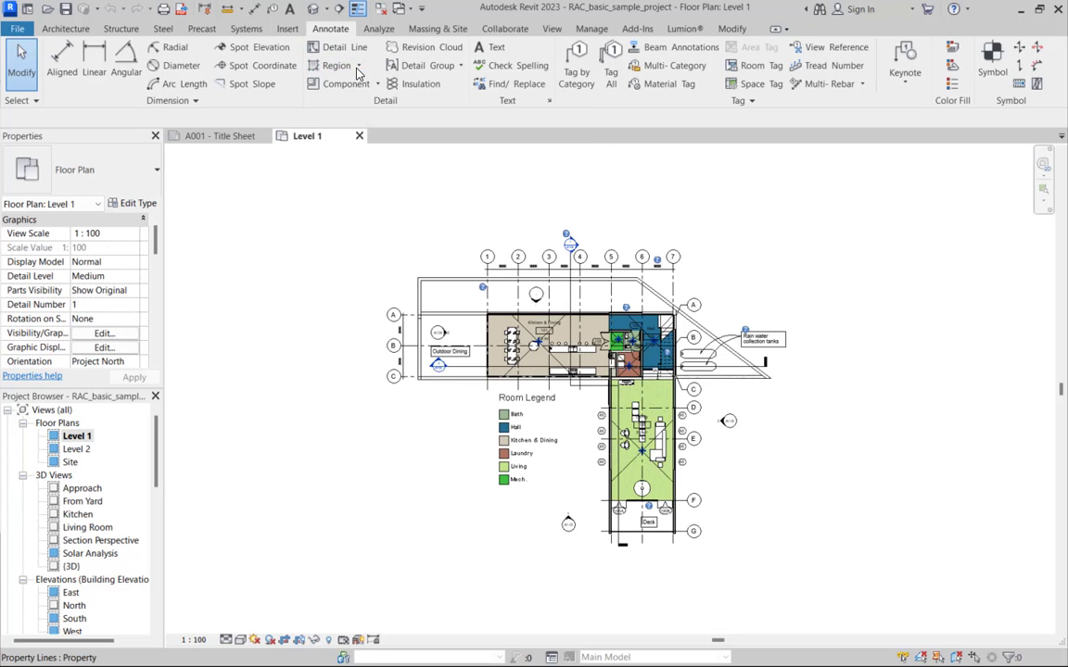
left_click(358, 71)
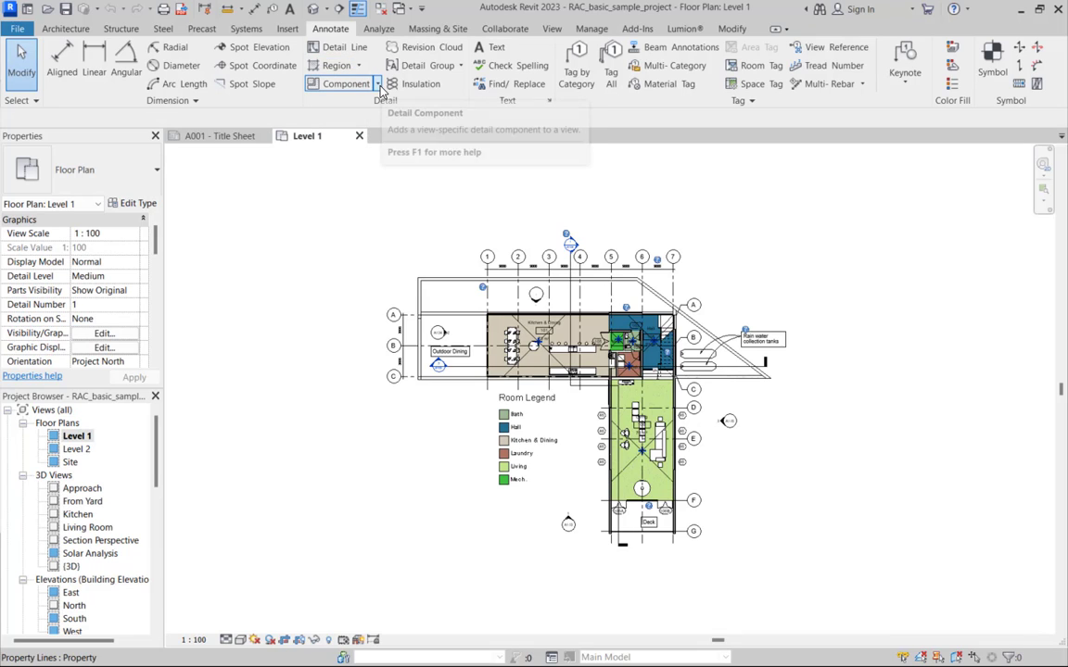
left_click(377, 85)
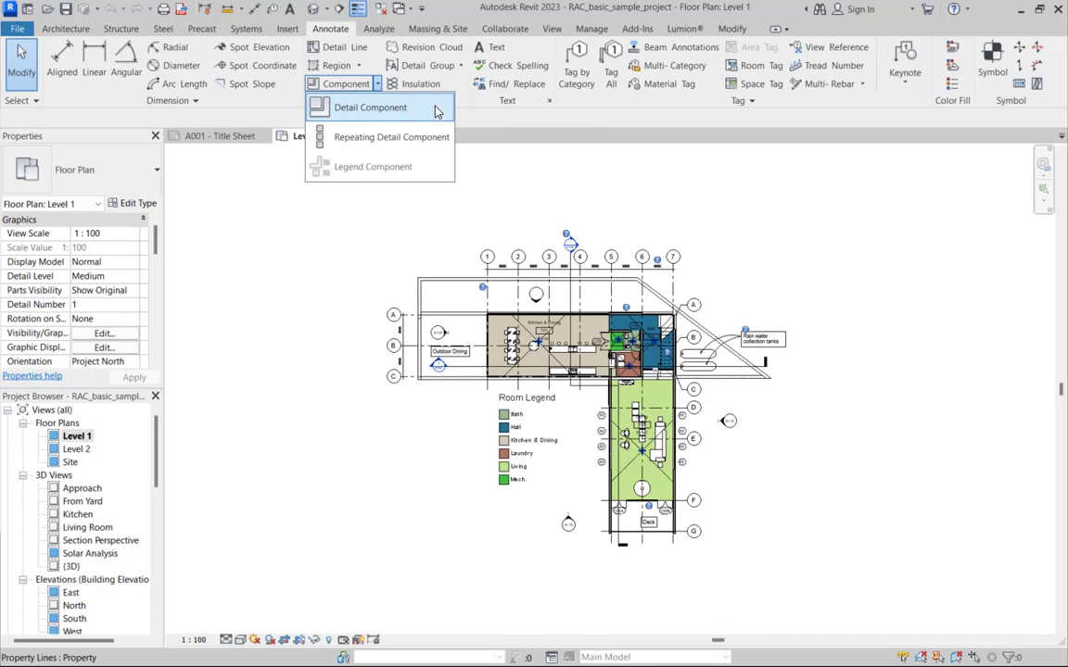
left_click(486, 122)
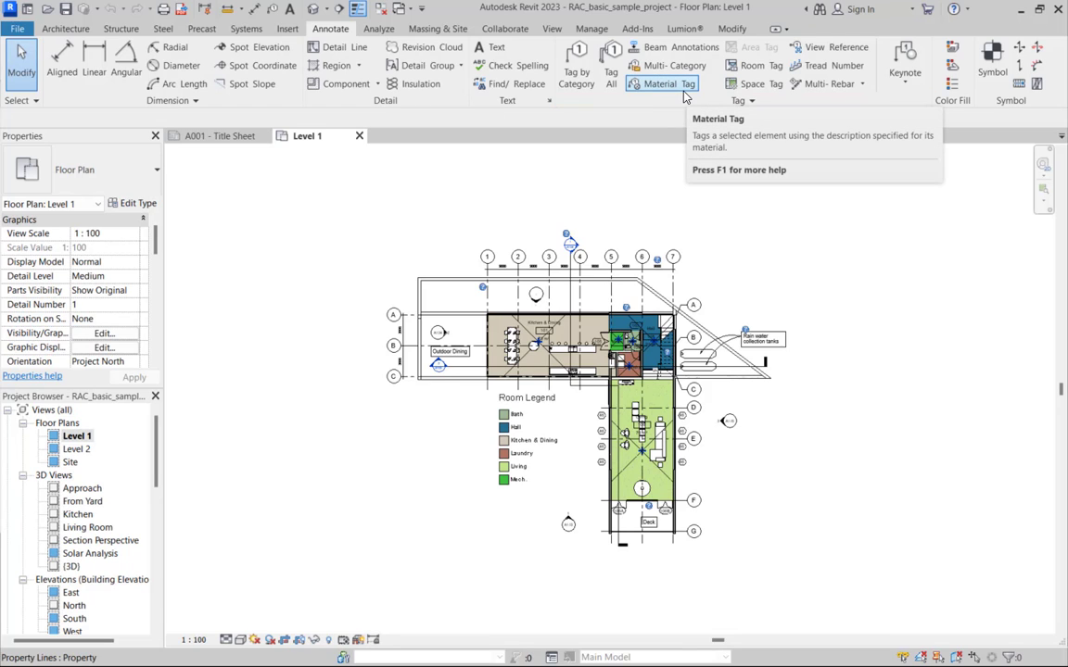
left_click(765, 82)
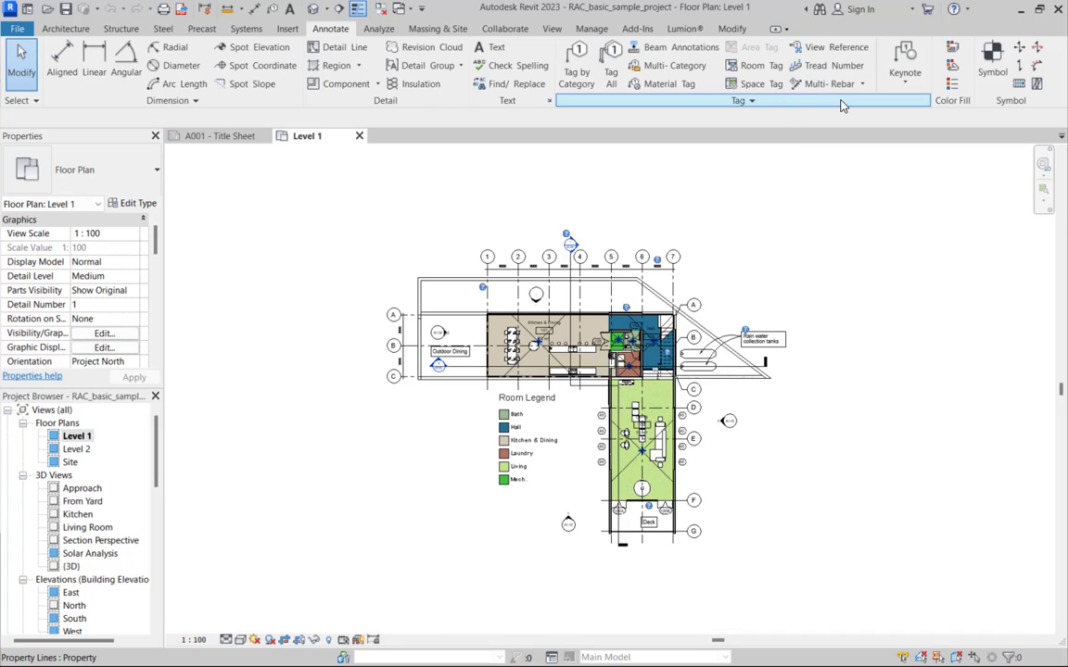
left_click(908, 84)
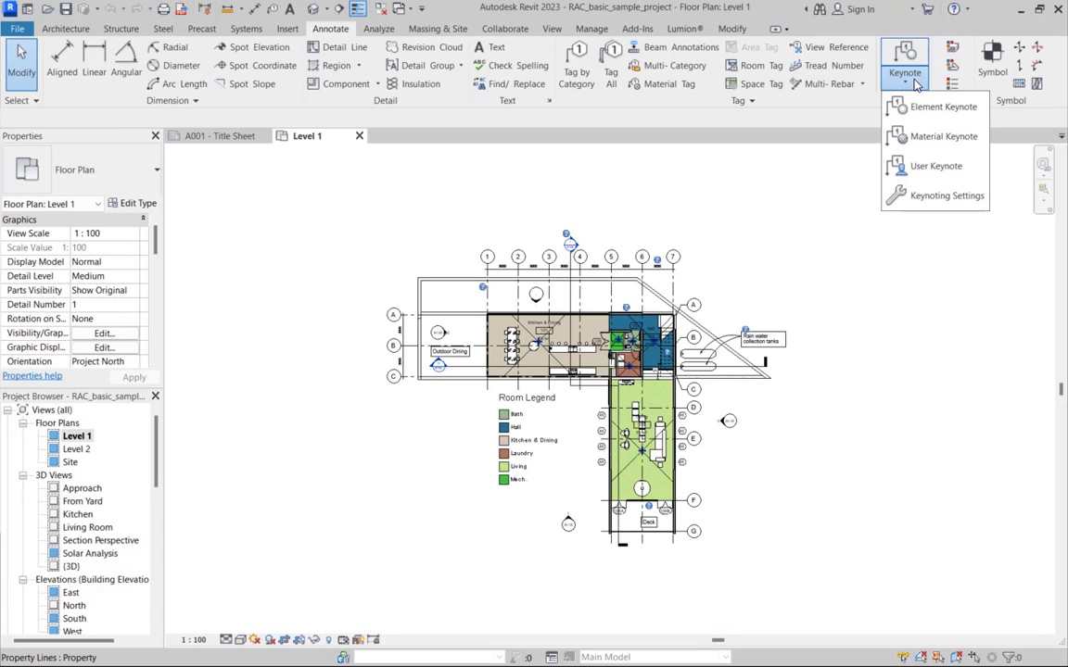
left_click(862, 121)
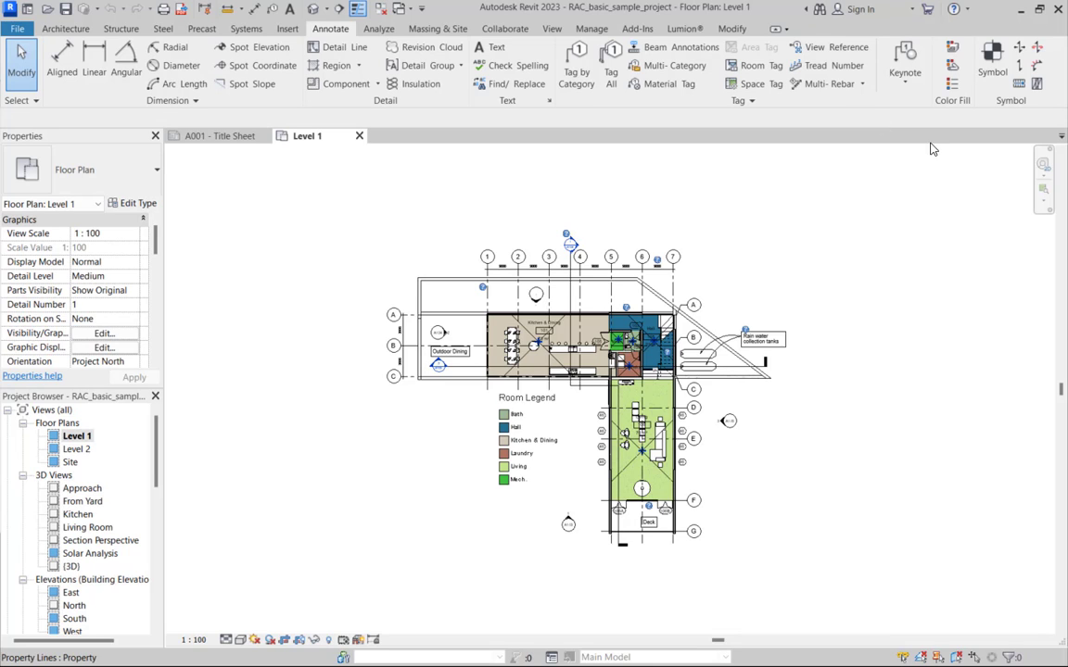
Review the Level 1 view properties and inspect the room colour scheme definition, leaving it without changes.
scroll(662, 460, "up", 2)
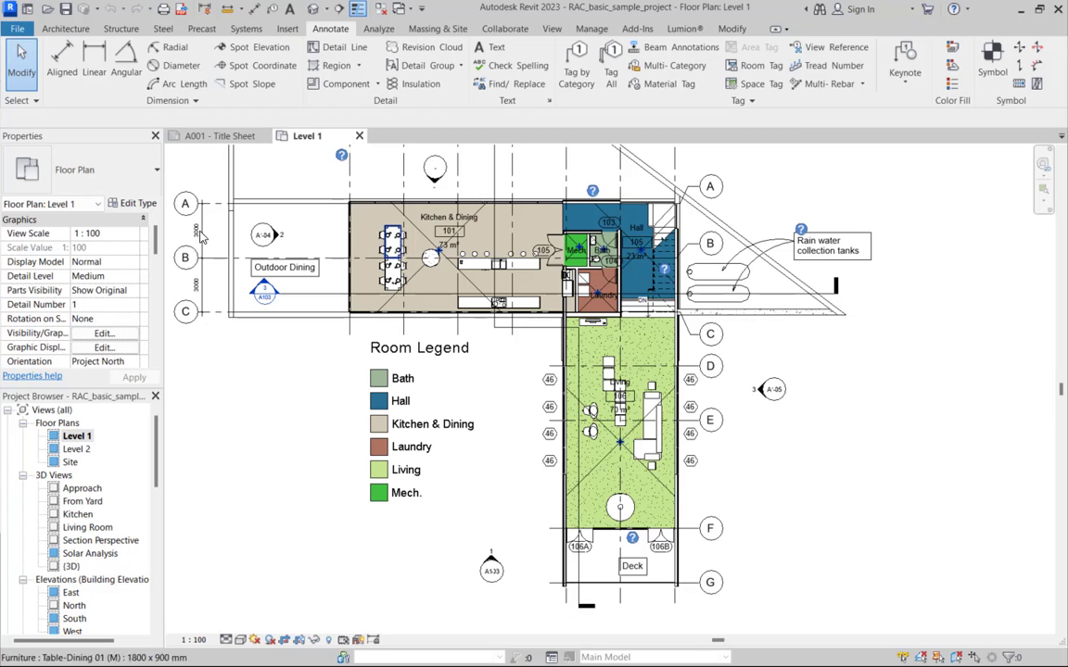
scroll(64, 306, "down", 6)
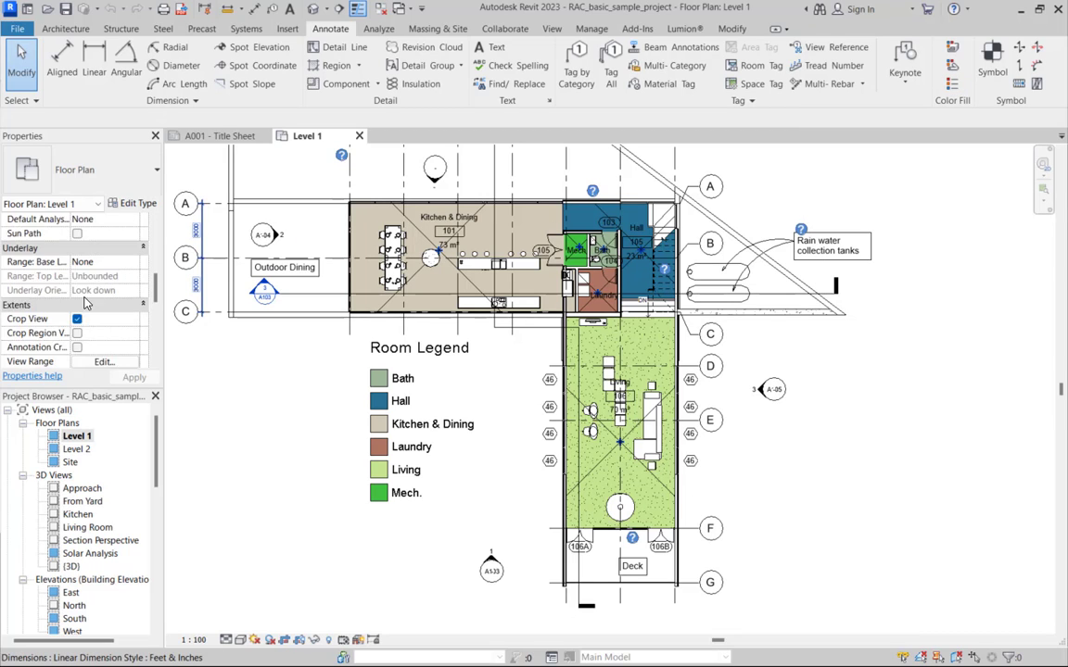
scroll(86, 304, "down", 6)
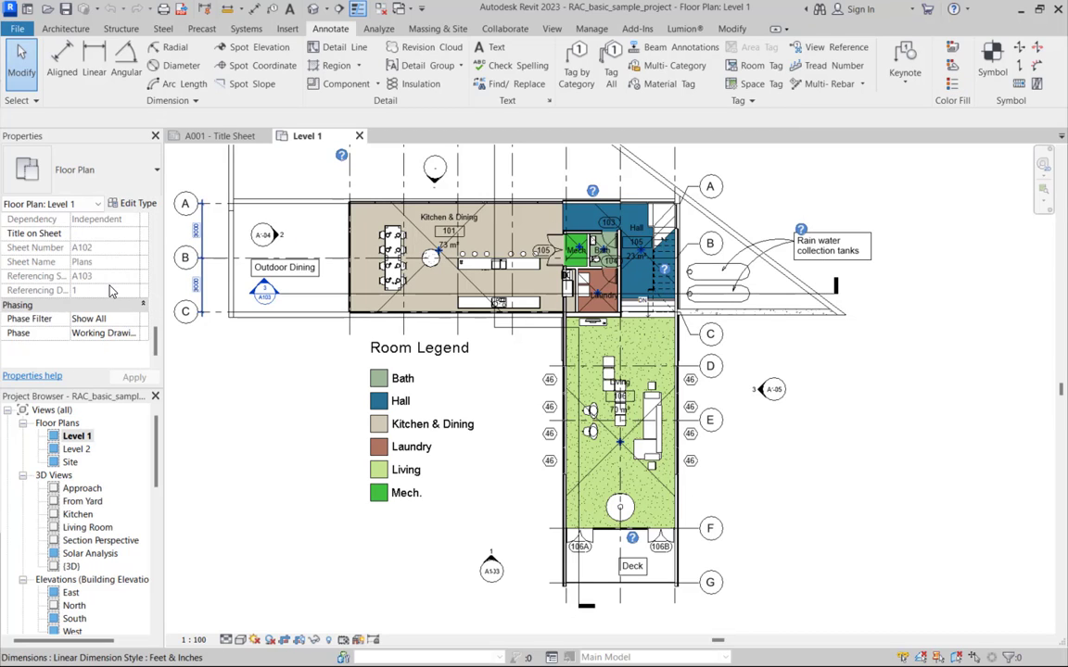
scroll(111, 290, "up", 3)
scroll(111, 290, "up", 6)
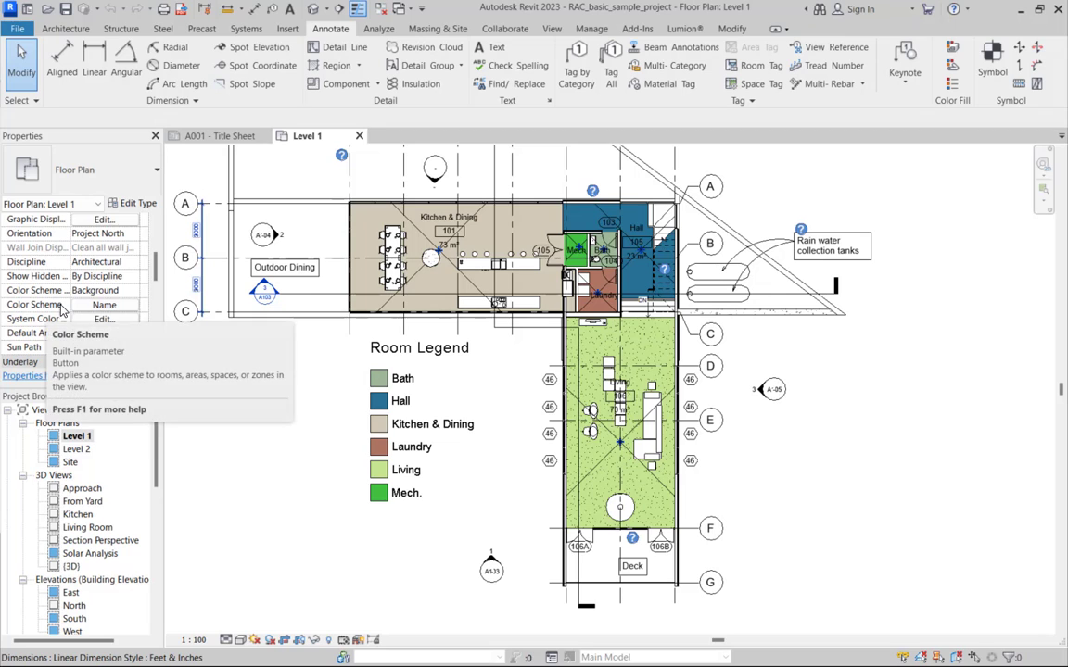
left_click(96, 309)
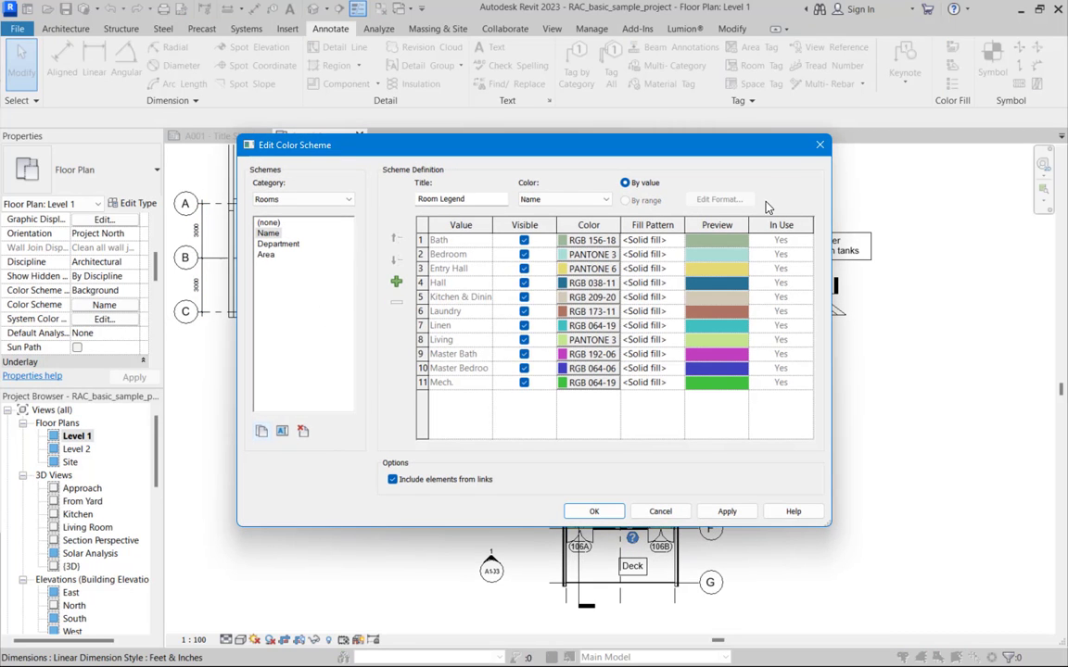
left_click(820, 146)
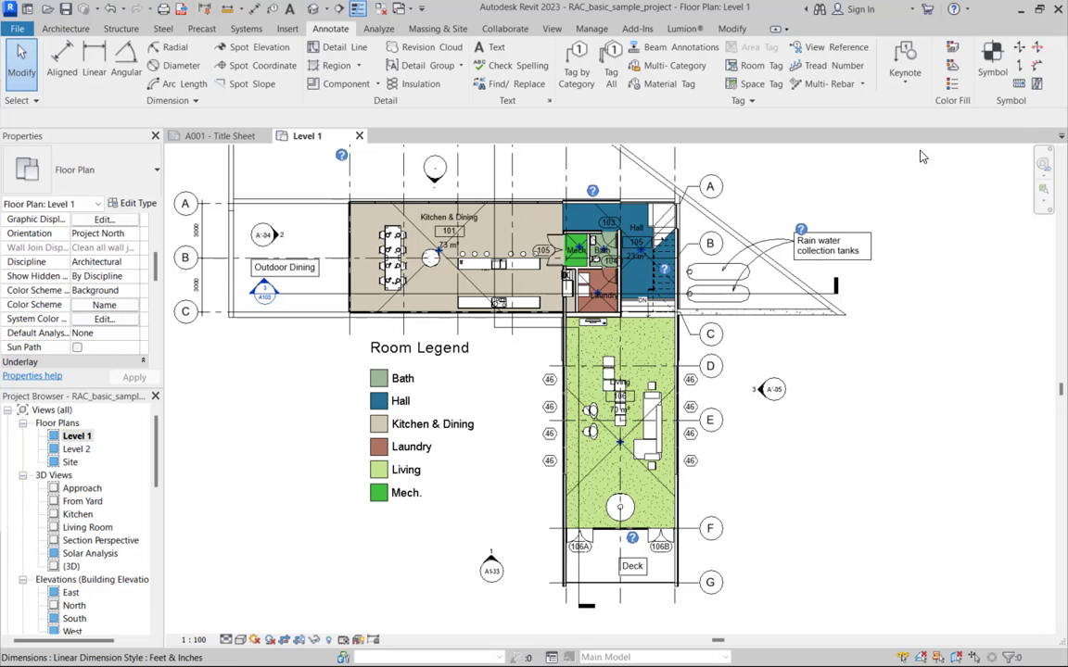
Examine the annotation Symbol tools with the whole Level 1 plan in view.
scroll(630, 343, "down", 2)
scroll(631, 343, "down", 2)
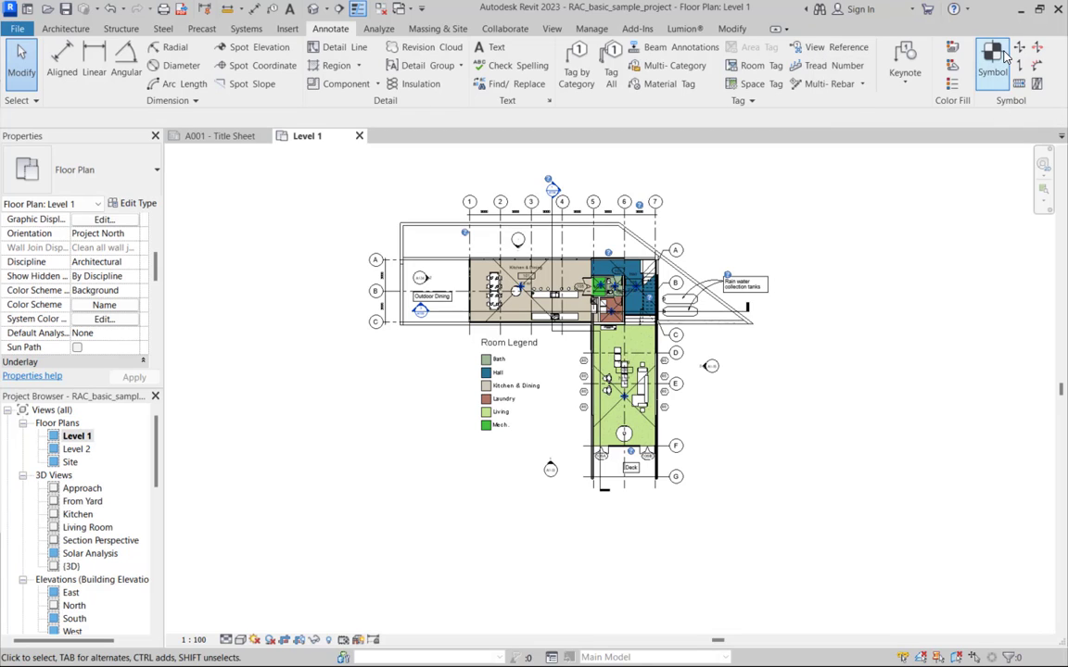
left_click(1001, 67)
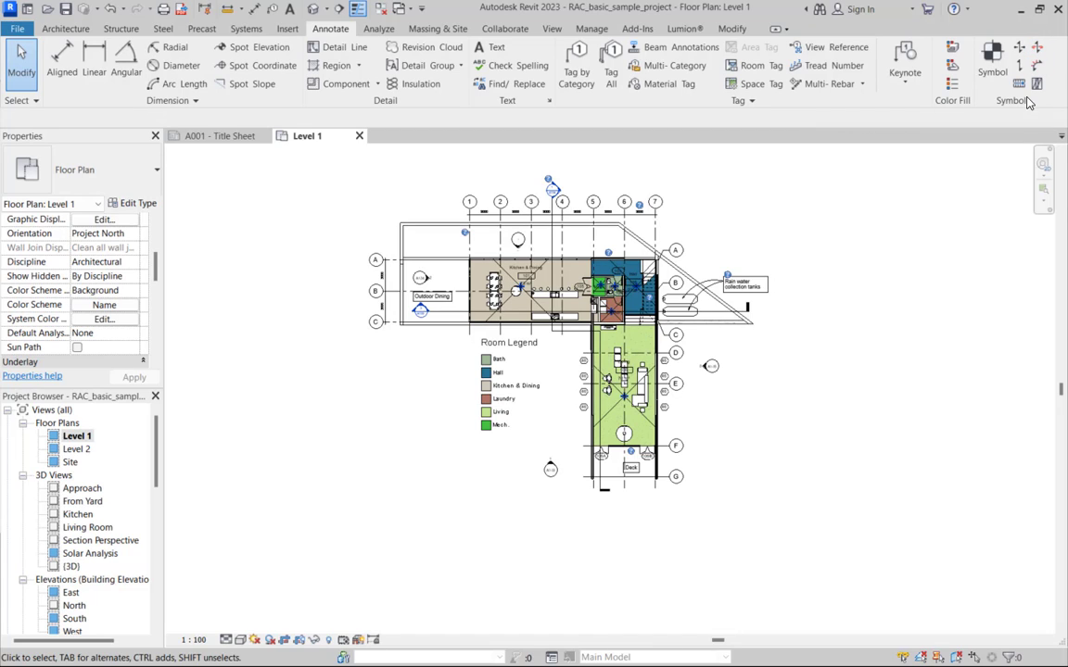
Examine the analysis tools, including the load placement types, and the massing, site and collaboration tool sets.
left_click(380, 30)
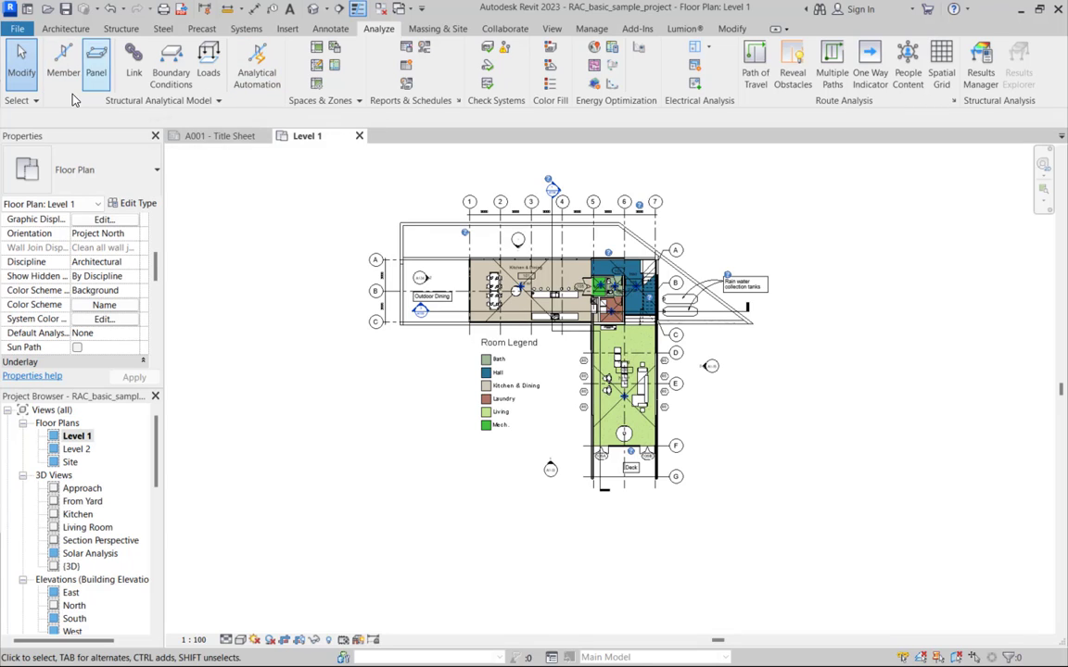
left_click(207, 67)
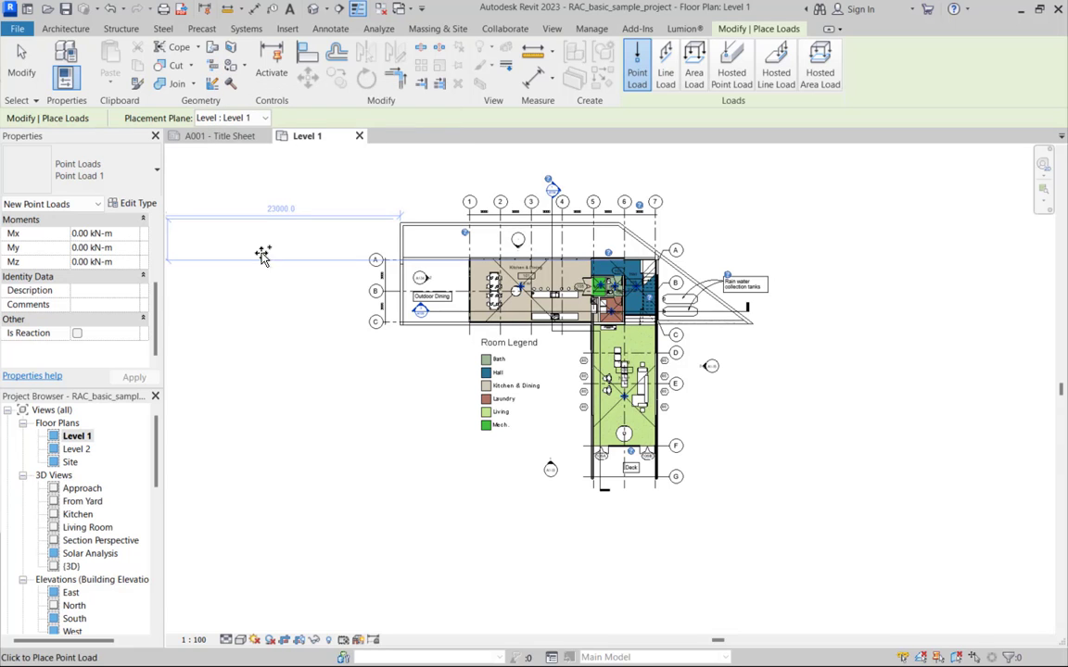
scroll(475, 299, "up", 1)
scroll(475, 298, "up", 2)
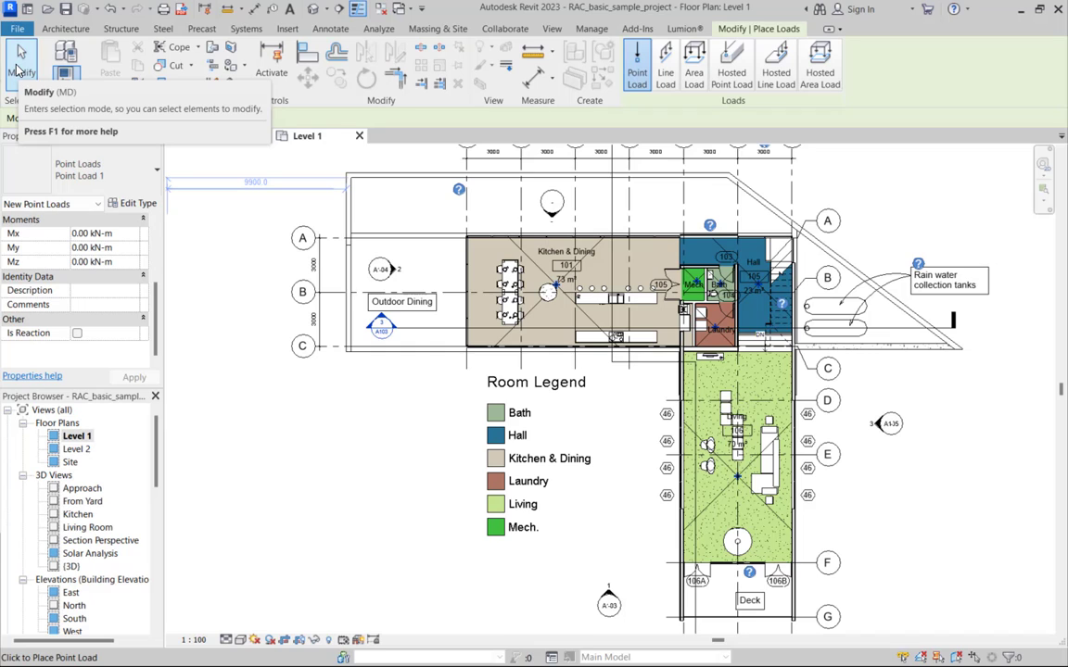
left_click(15, 69)
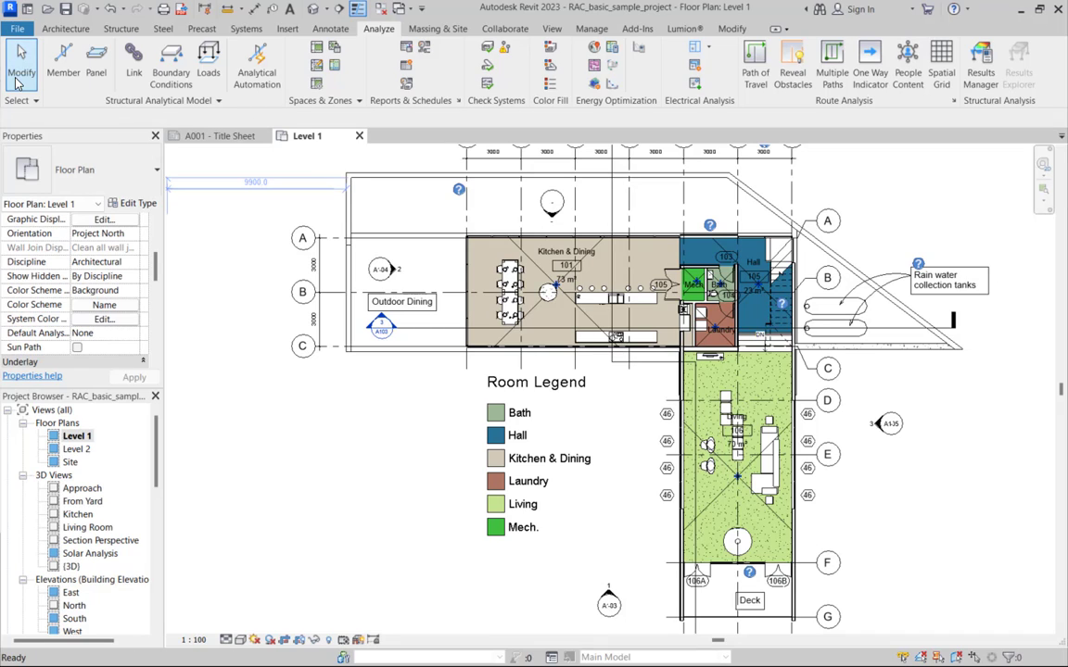
left_click(446, 29)
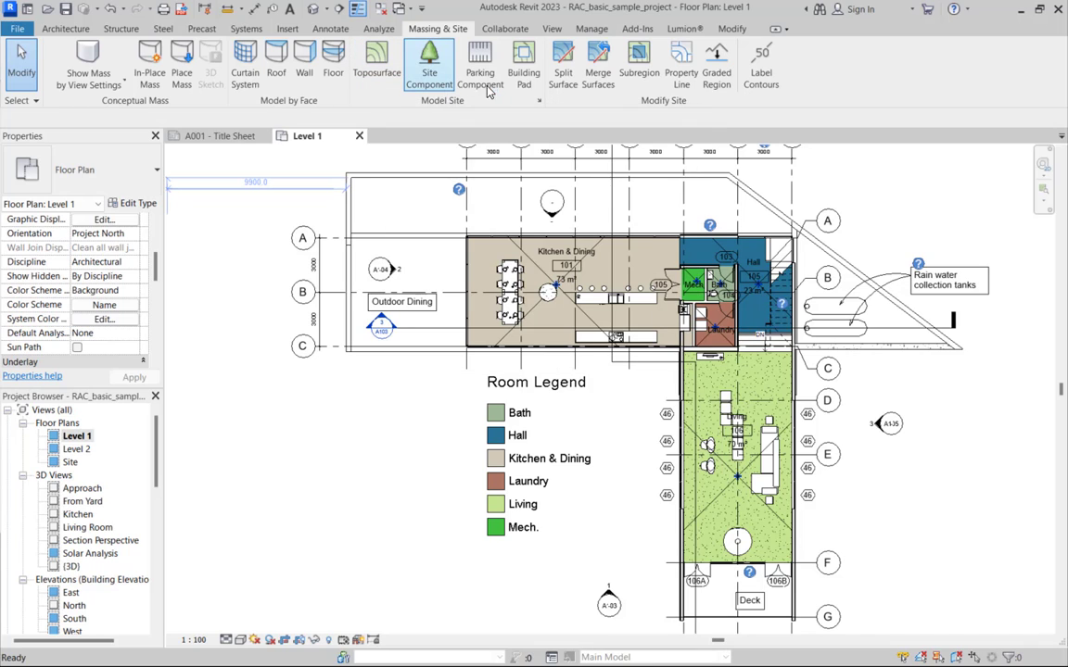
left_click(500, 29)
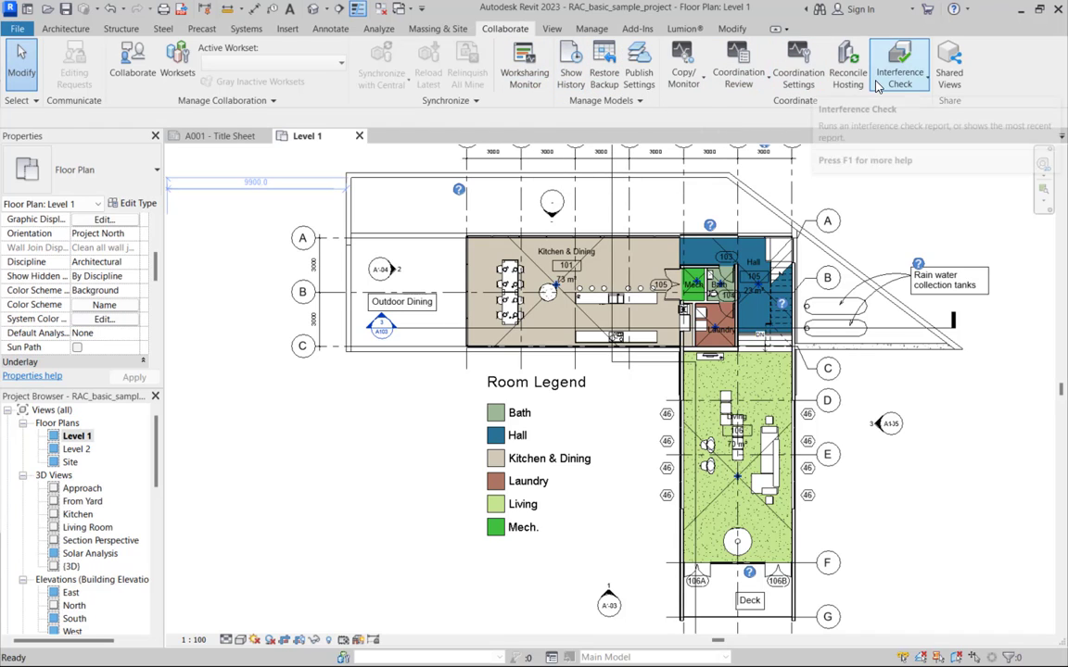
Examine the view tools, including Thin Lines, View Templates, 3D View, Plan Views, Legends and the User Interface display options.
left_click(551, 28)
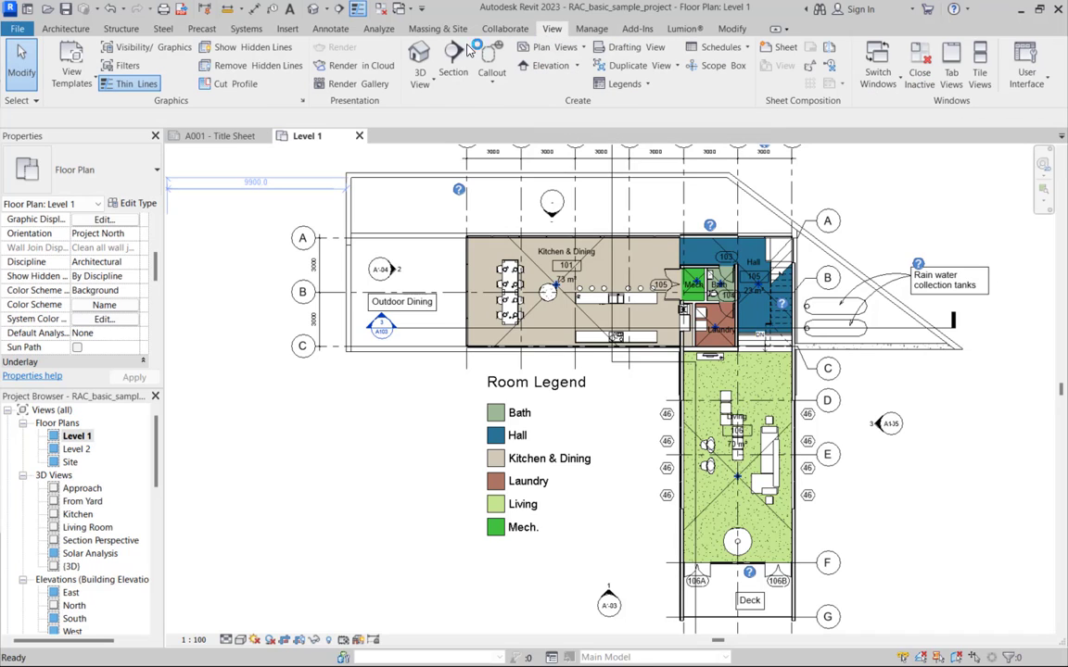
left_click(136, 86)
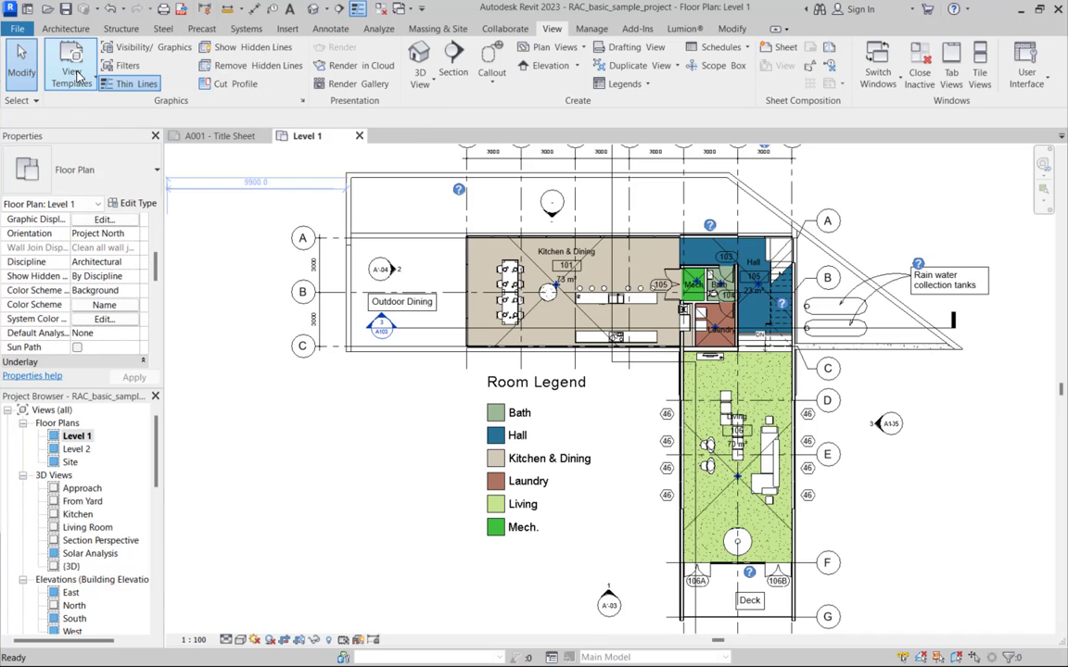
left_click(78, 77)
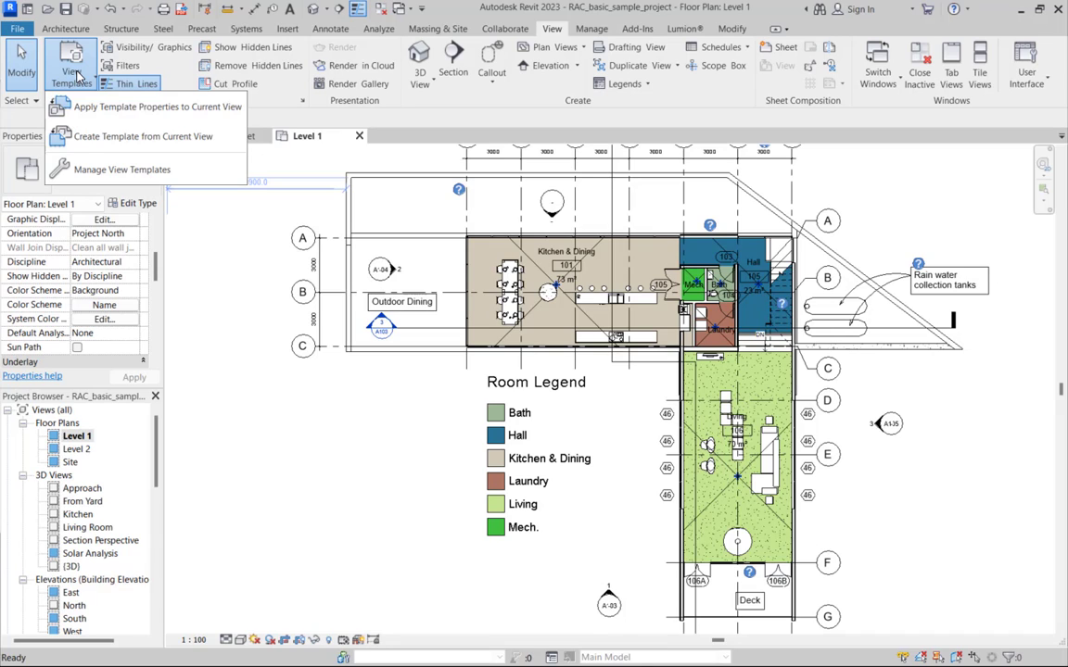
left_click(78, 77)
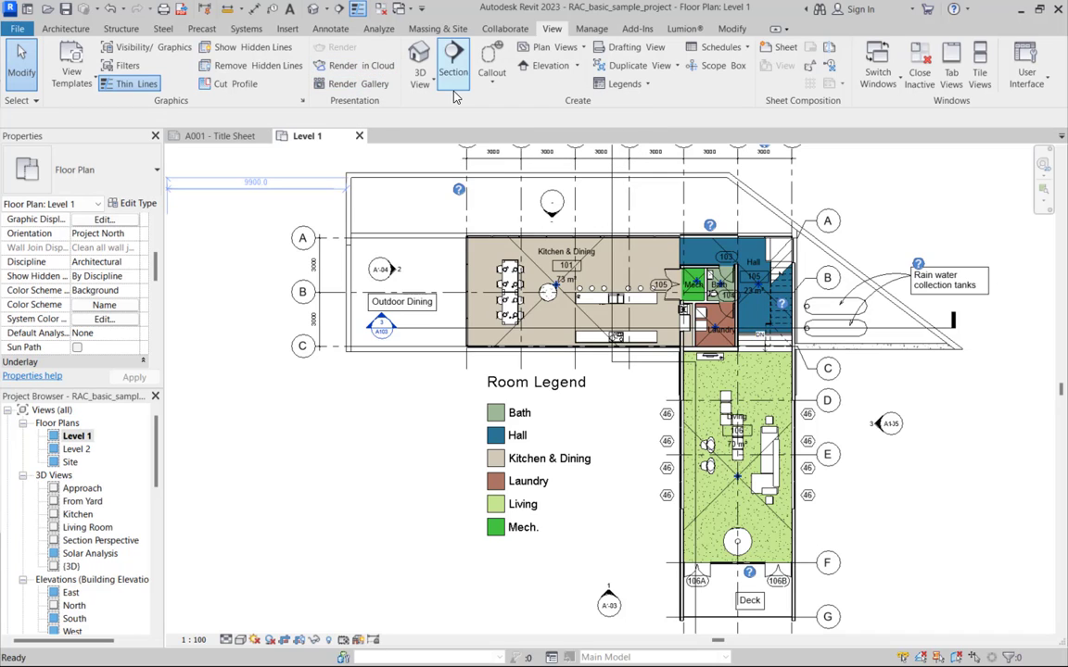
left_click(420, 82)
left_click(555, 48)
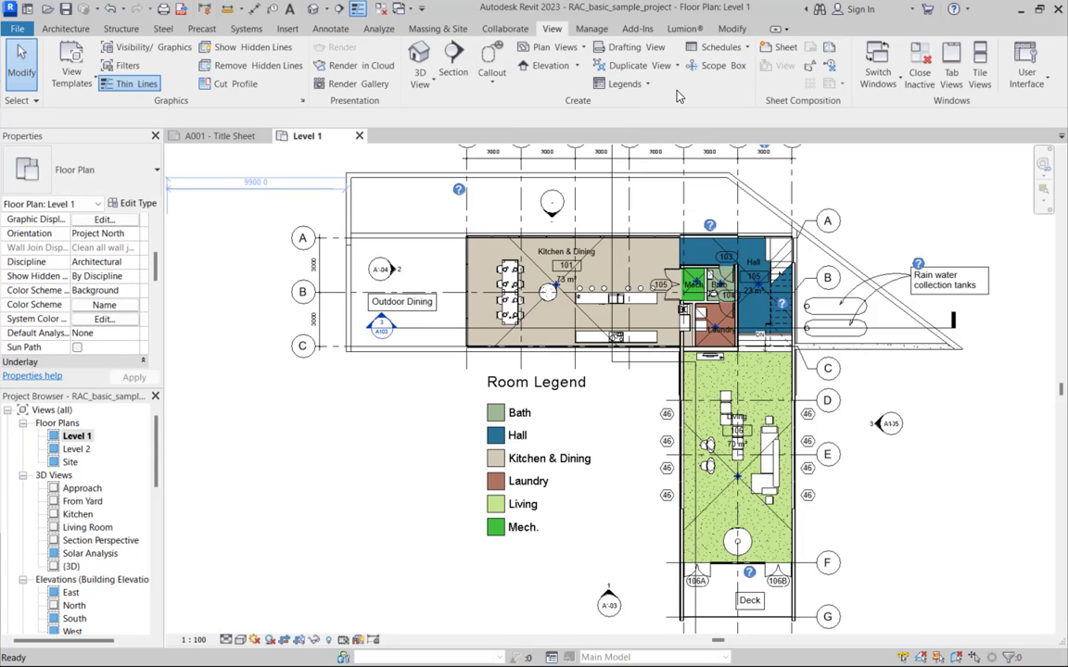
left_click(651, 85)
left_click(1029, 84)
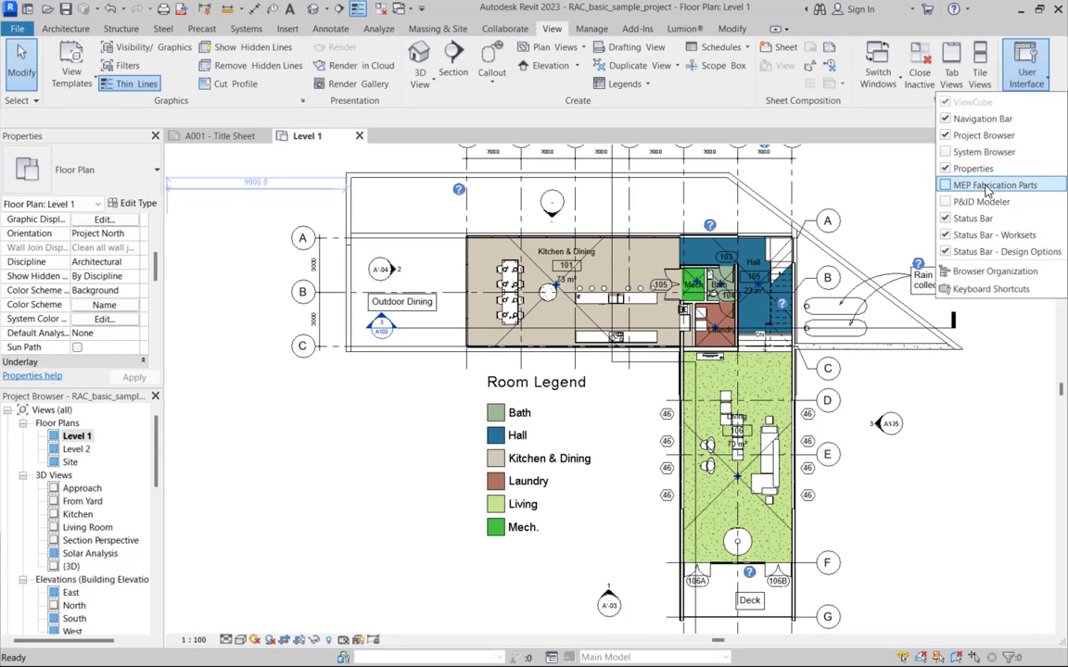
left_click(917, 130)
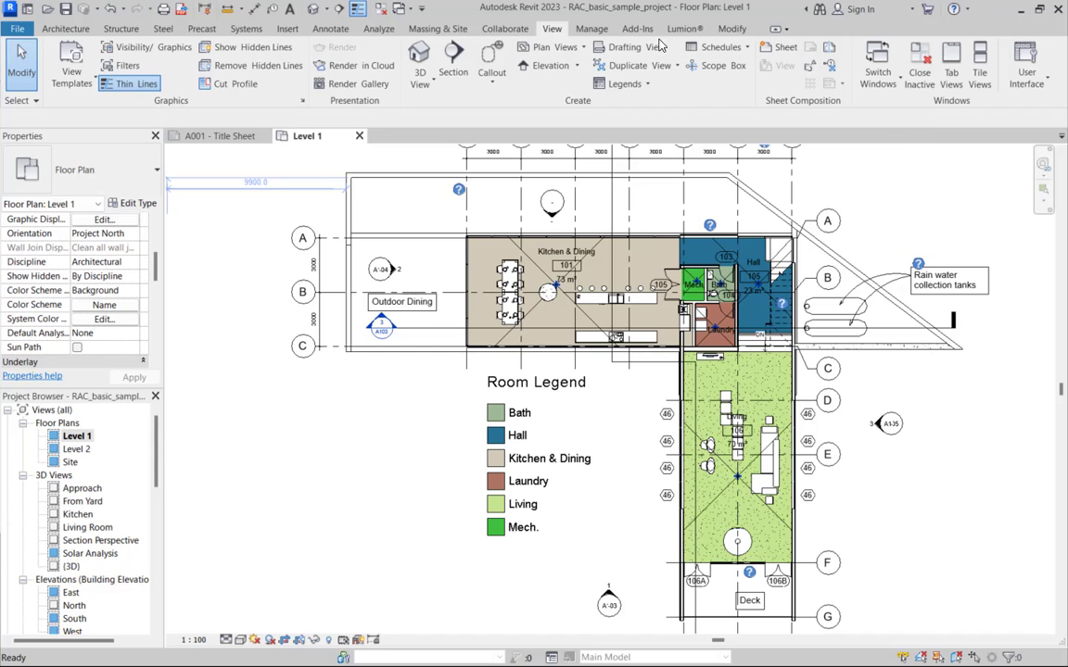
Examine the project management tools, including the Snaps and Additional Settings options, and the add-in and Lumion tool sets.
left_click(587, 31)
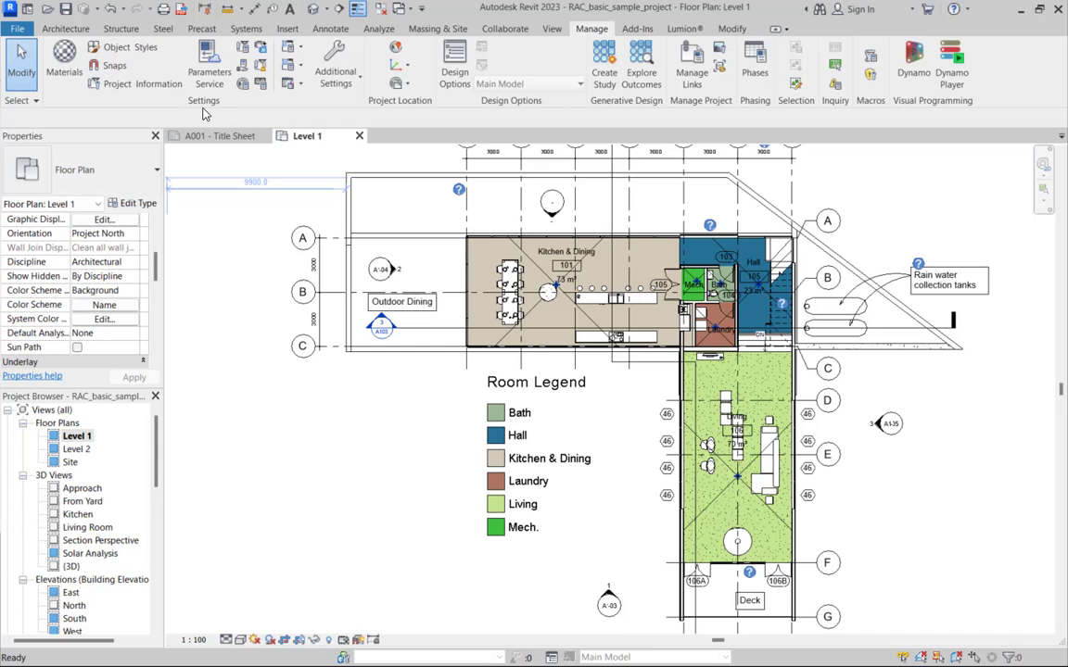
left_click(113, 66)
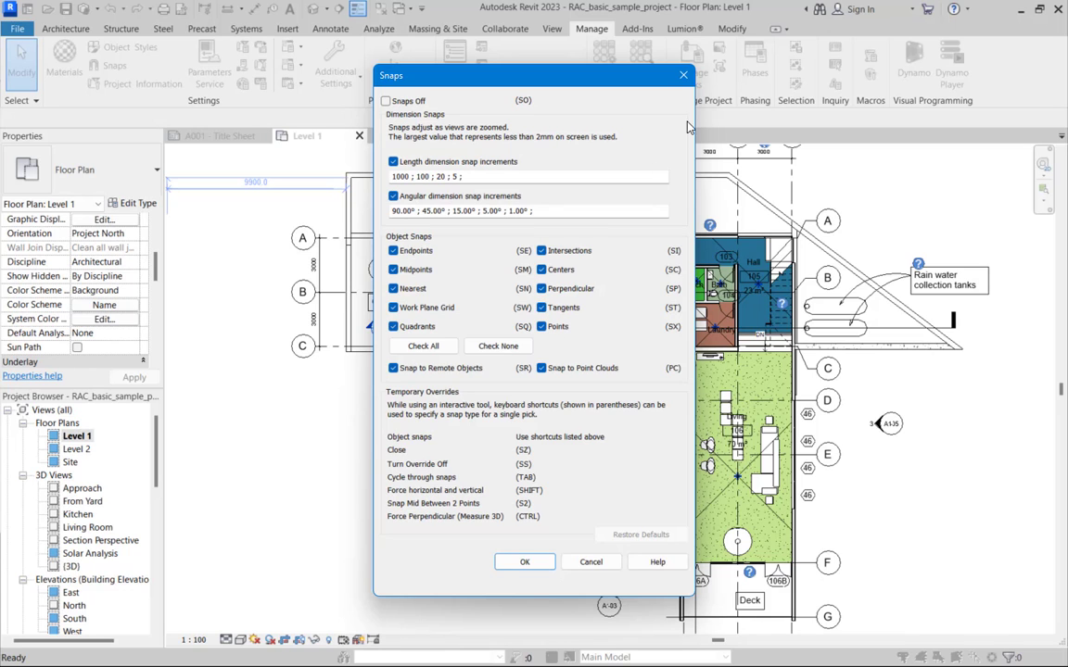
left_click(682, 75)
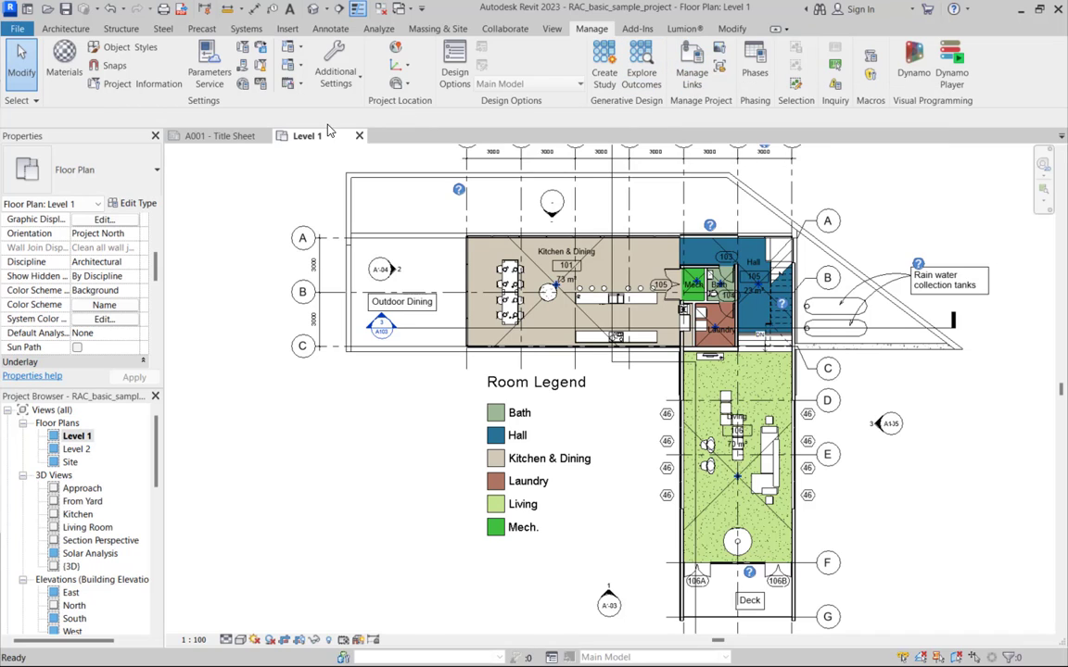
left_click(348, 81)
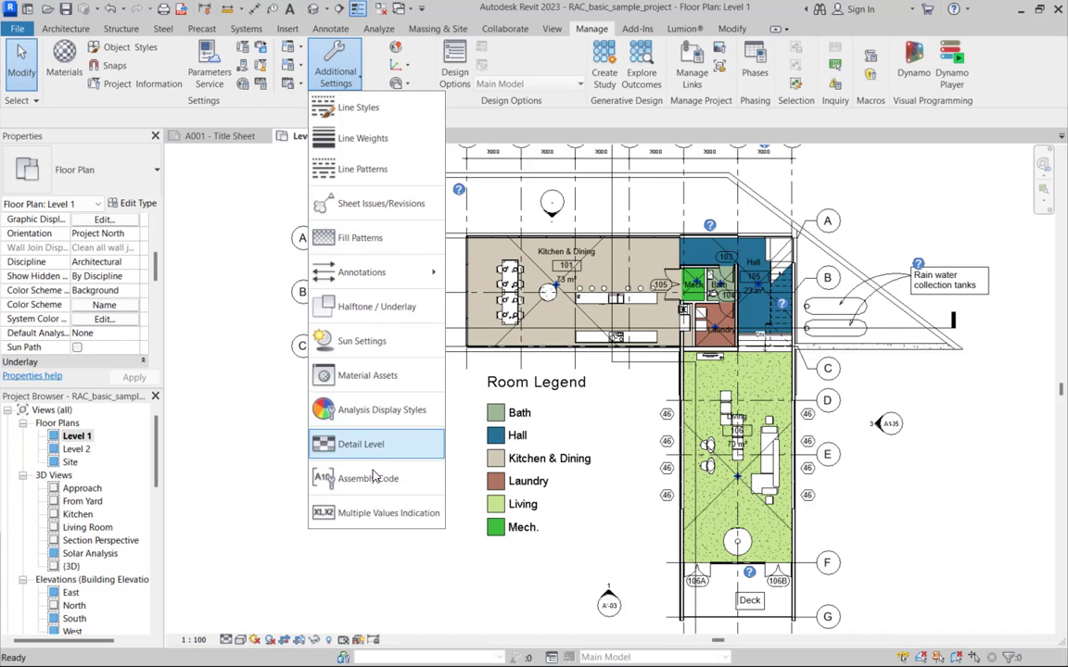
left_click(471, 135)
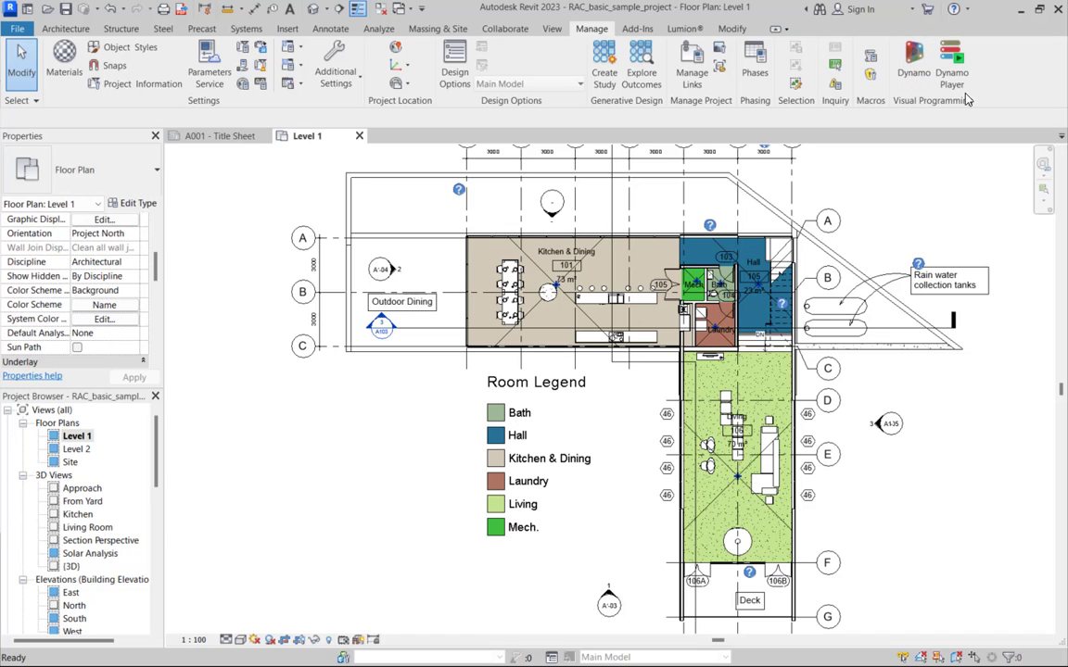
left_click(639, 29)
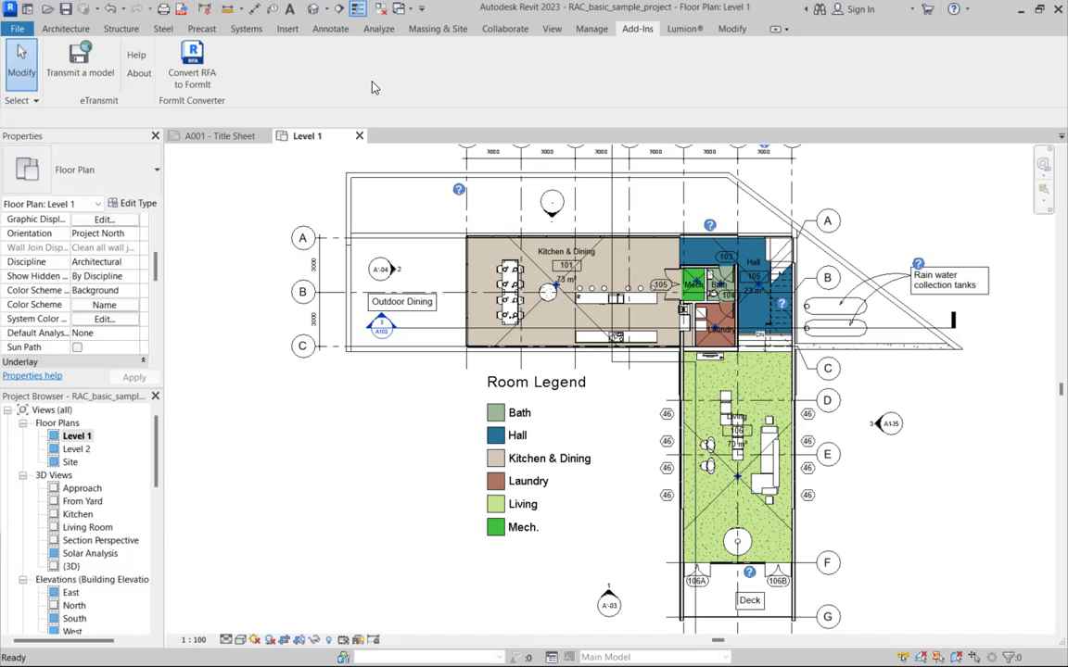
left_click(681, 28)
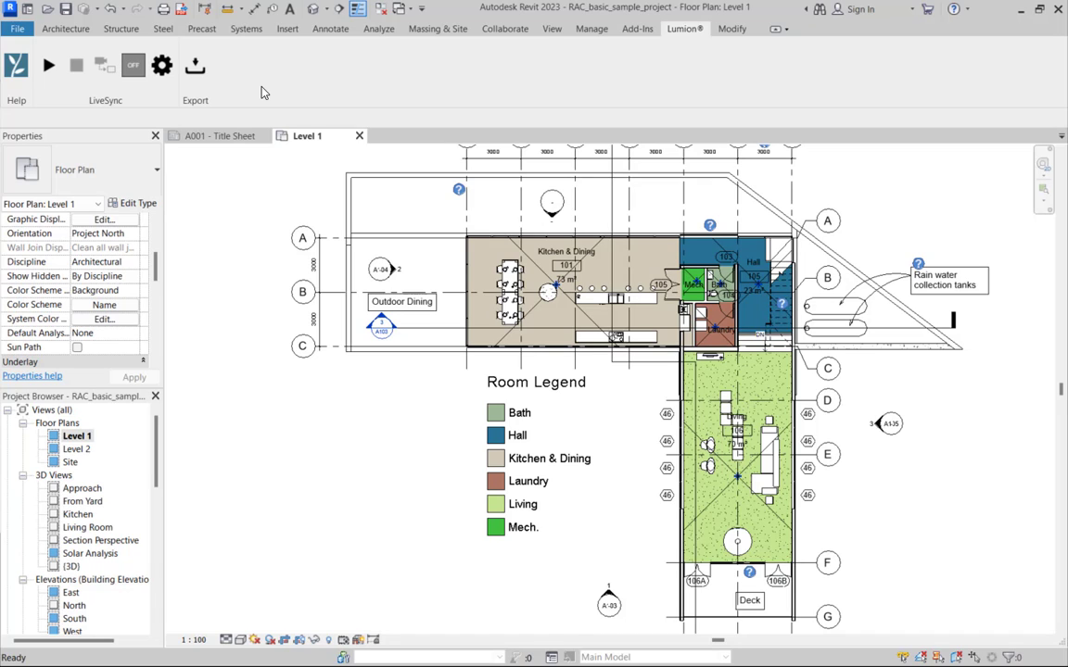
Examine the Modify tool set with the whole Level 1 plan in view.
scroll(464, 376, "down", 3)
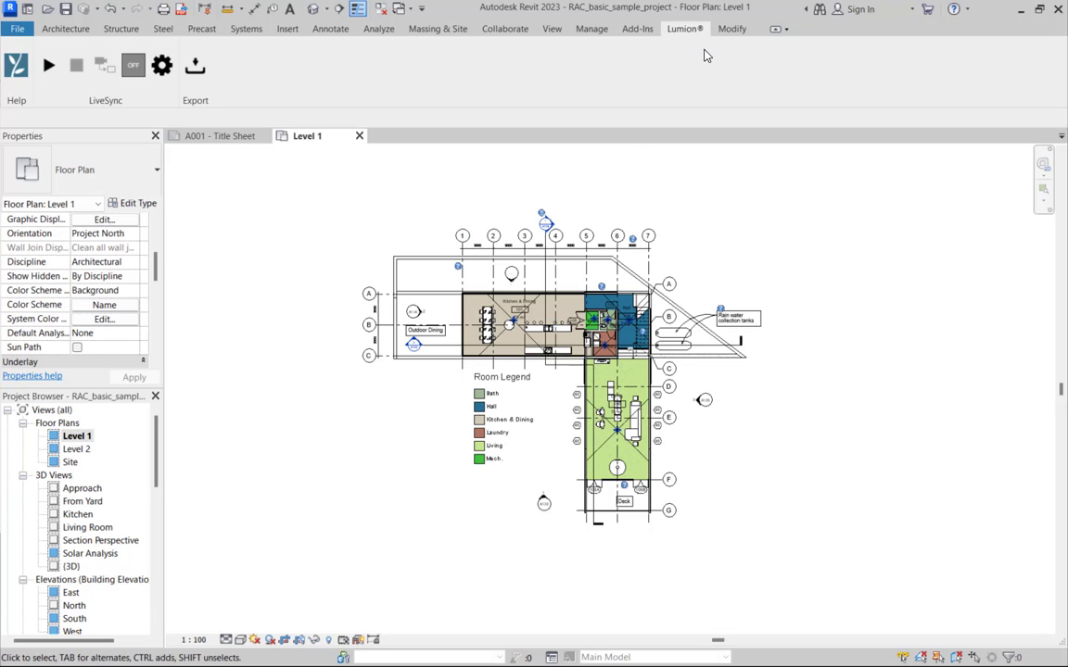
left_click(729, 31)
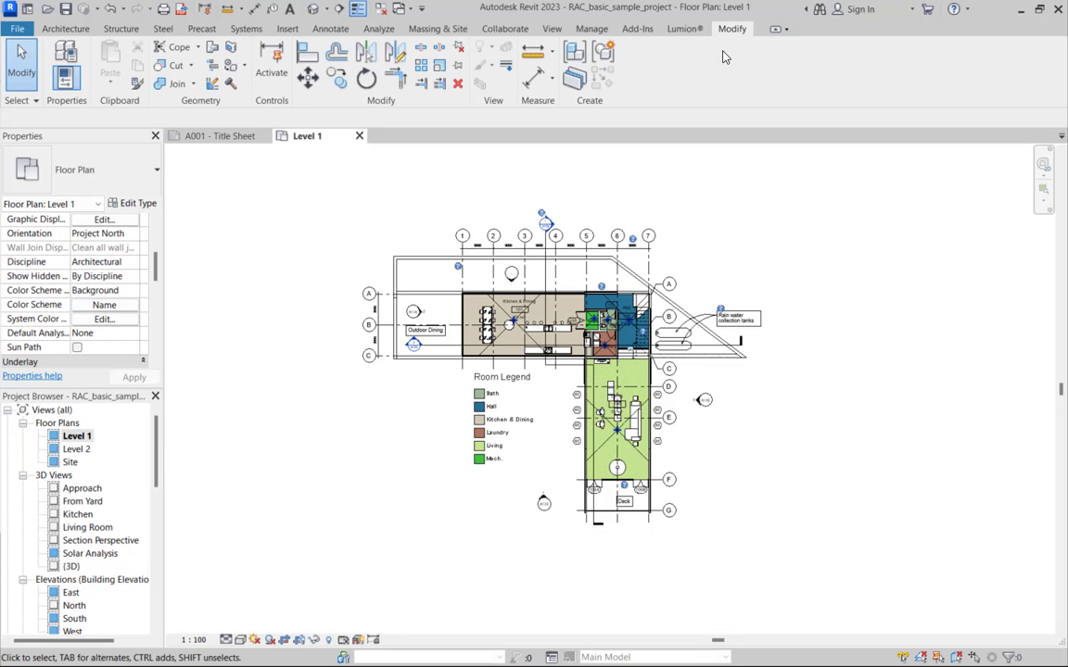
scroll(589, 350, "up", 2)
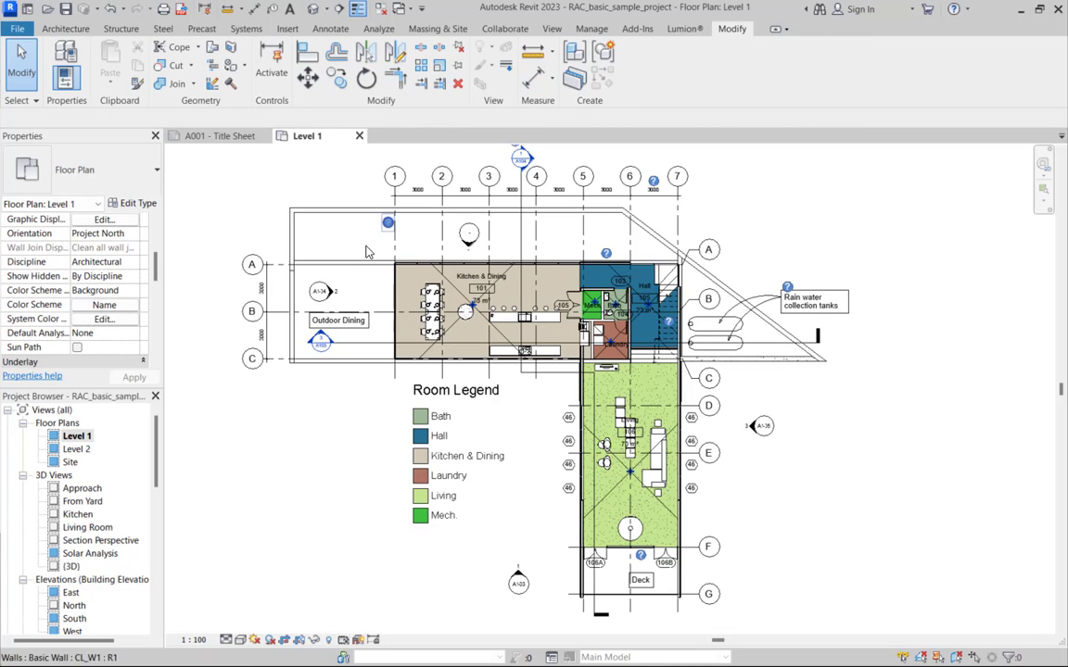
scroll(366, 252, "down", 1)
scroll(306, 218, "up", 1)
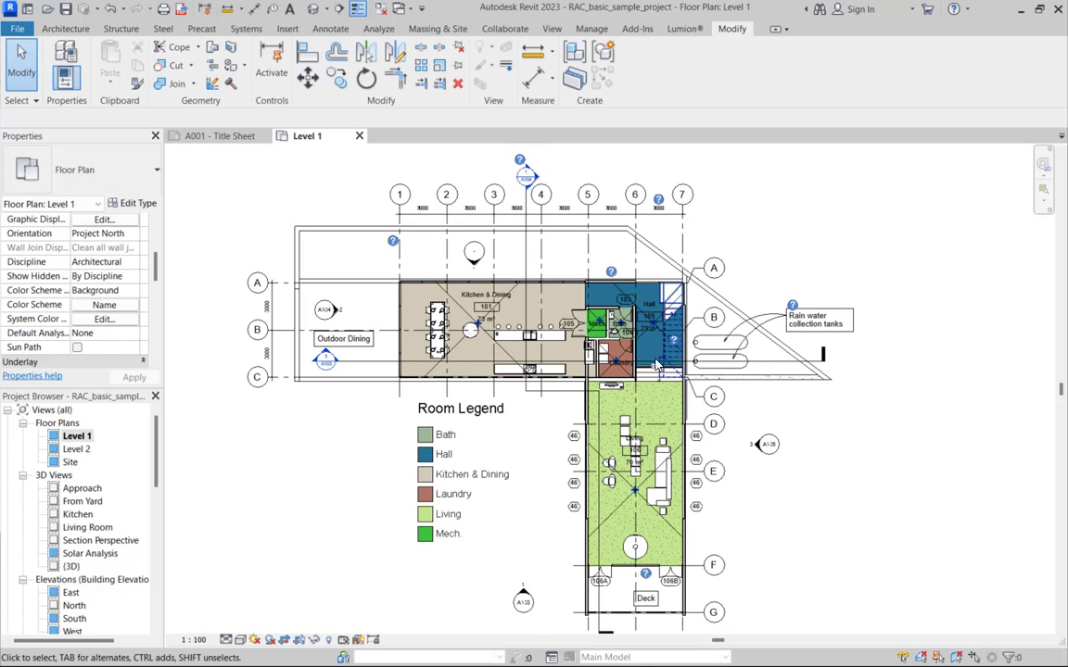
Inspect the contextual tools and properties of the elevation marker near Outdoor Dining and the long outer wall above the kitchen.
scroll(360, 309, "up", 4)
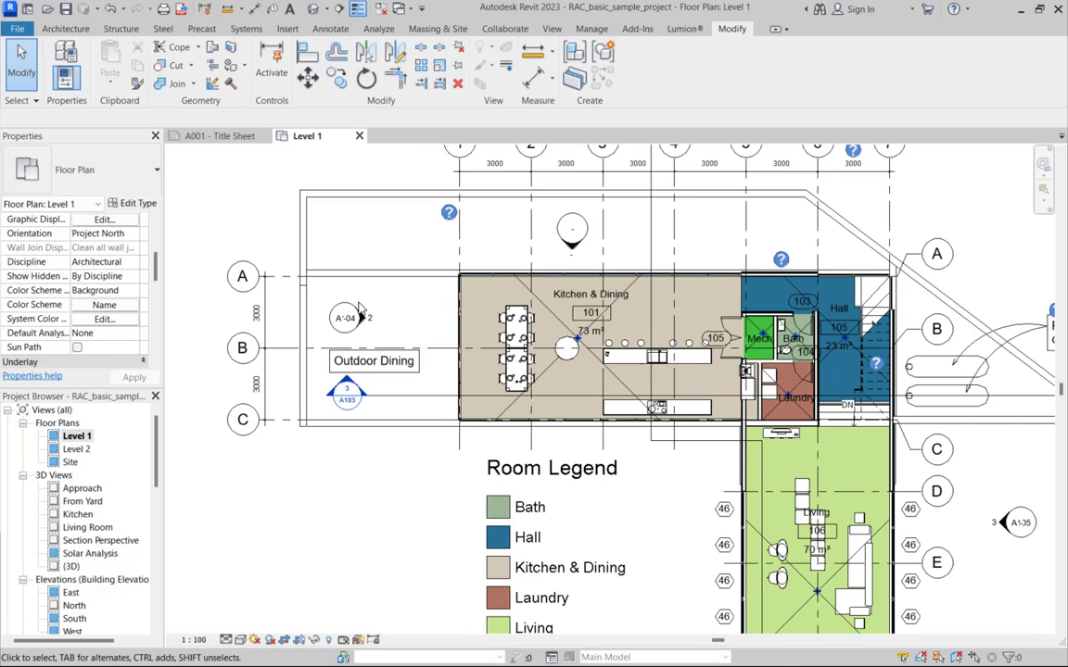
left_click(365, 319)
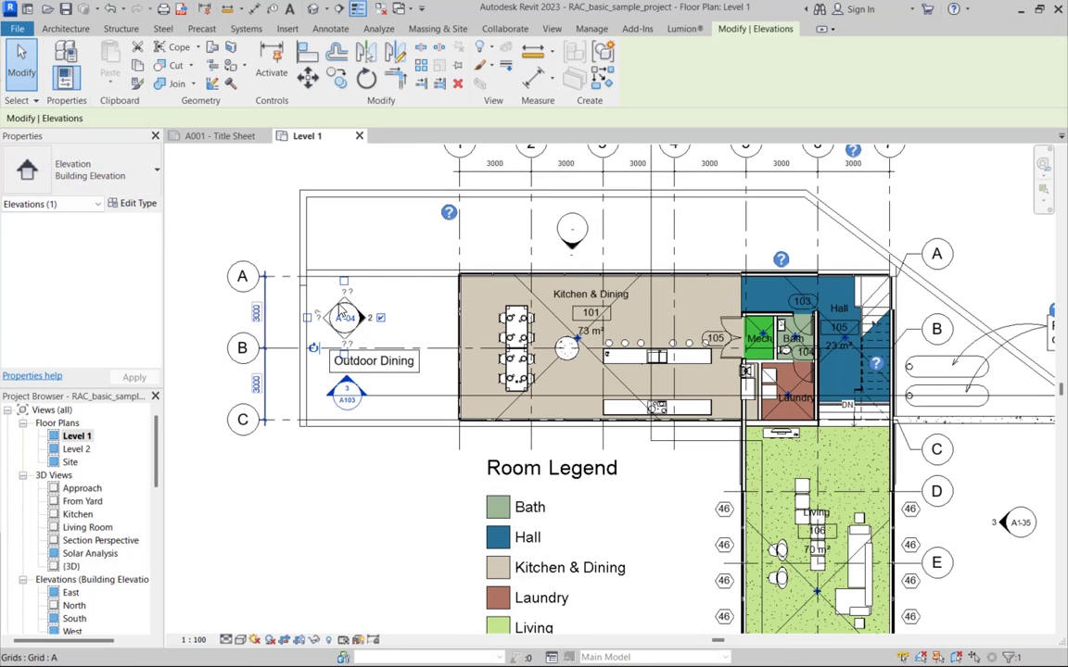
left_click(361, 259)
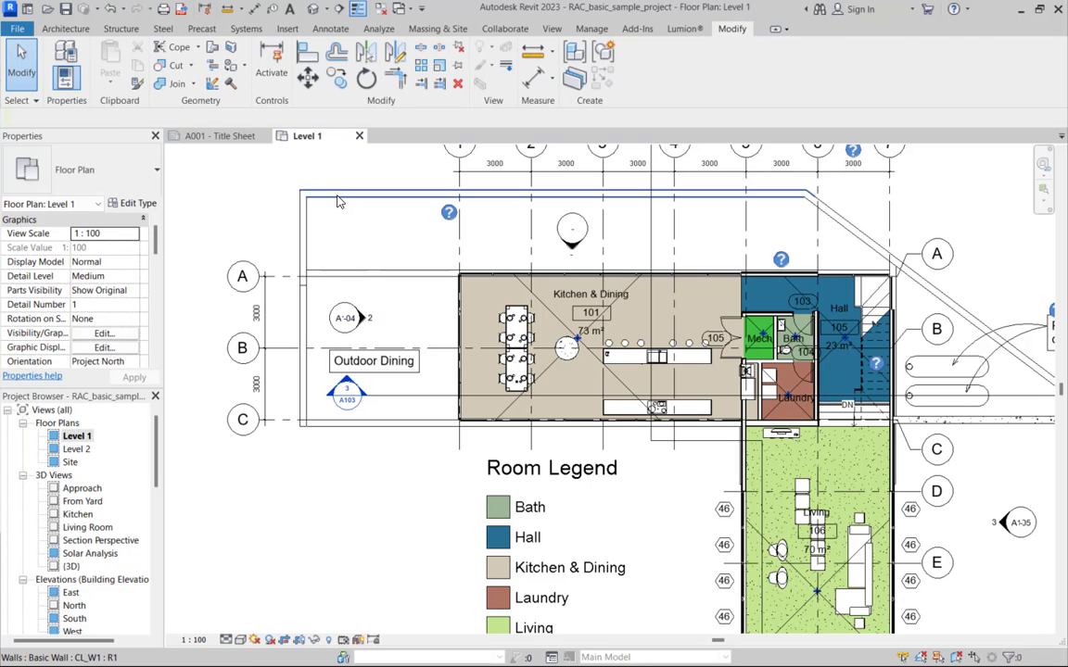
left_click(313, 191)
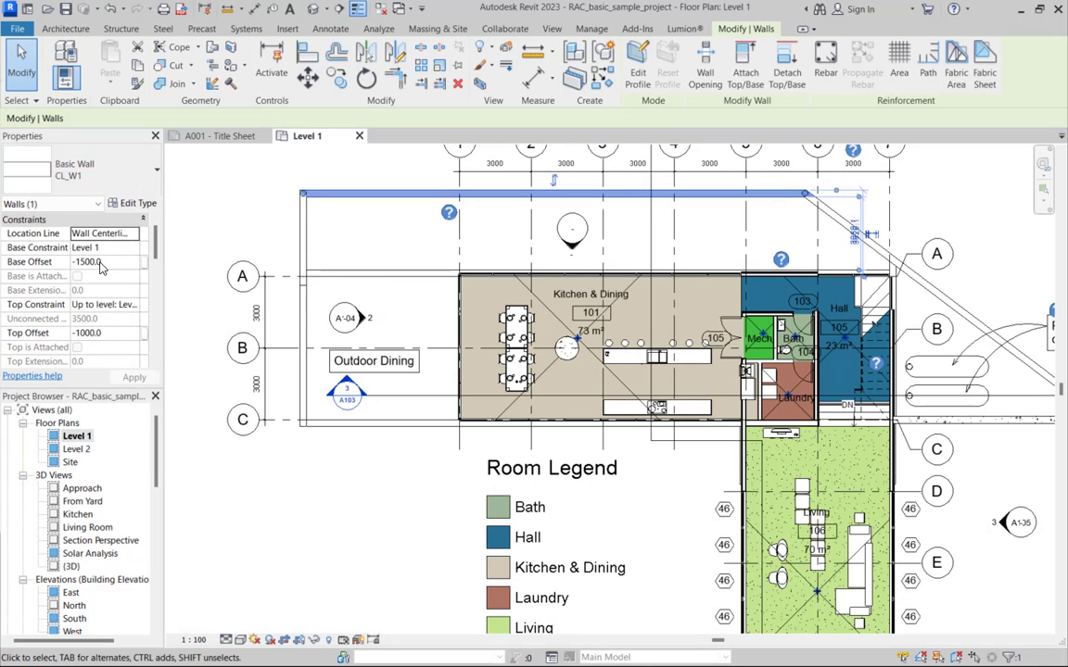
Inspect the room legend's contextual tools and properties, and clear the selection.
scroll(380, 297, "down", 3)
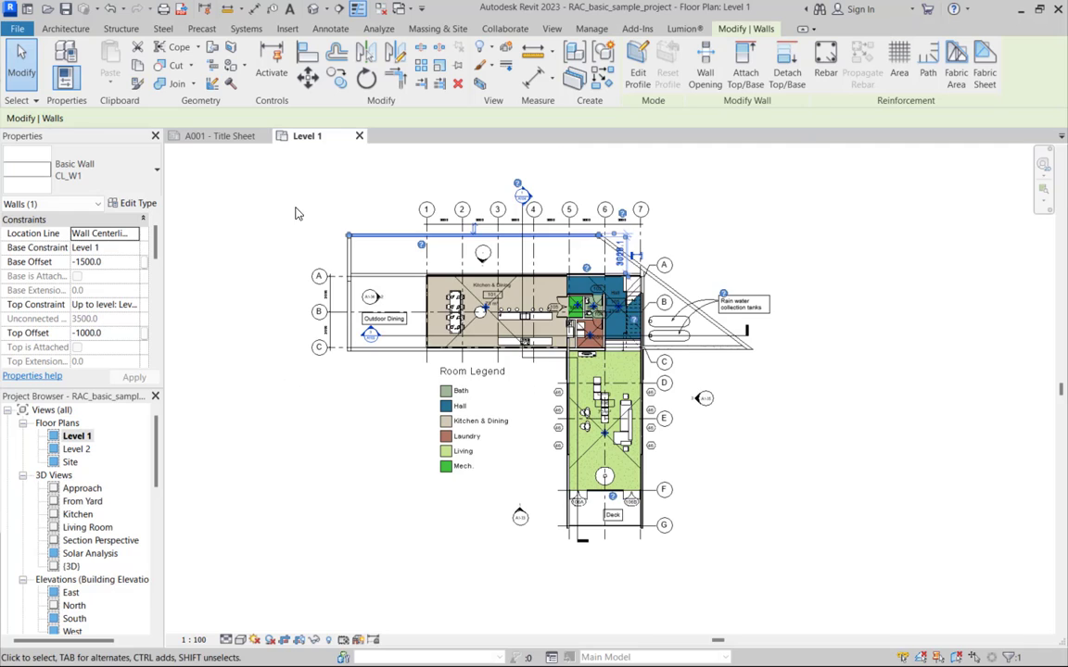
scroll(493, 397, "up", 2)
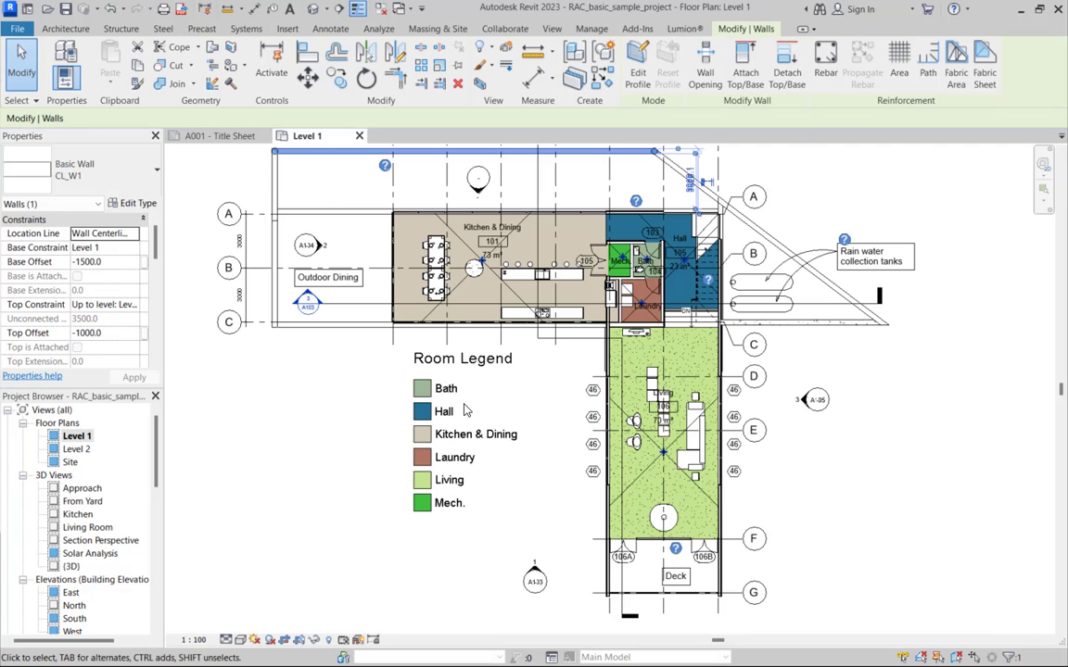
left_click(454, 410)
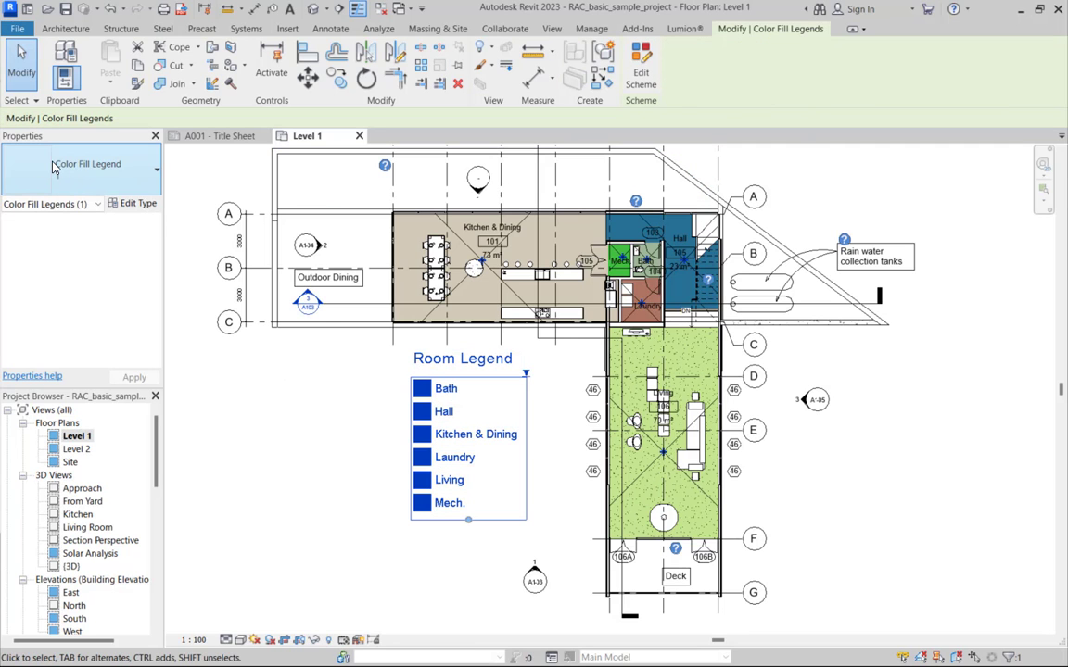
scroll(491, 343, "down", 2)
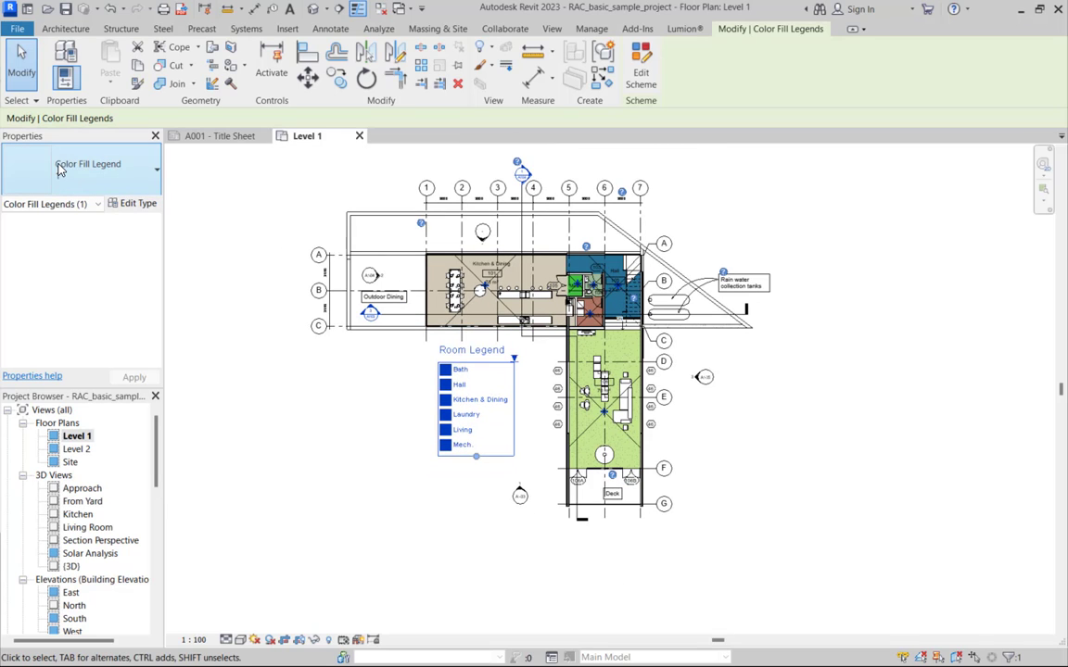
left_click(269, 279)
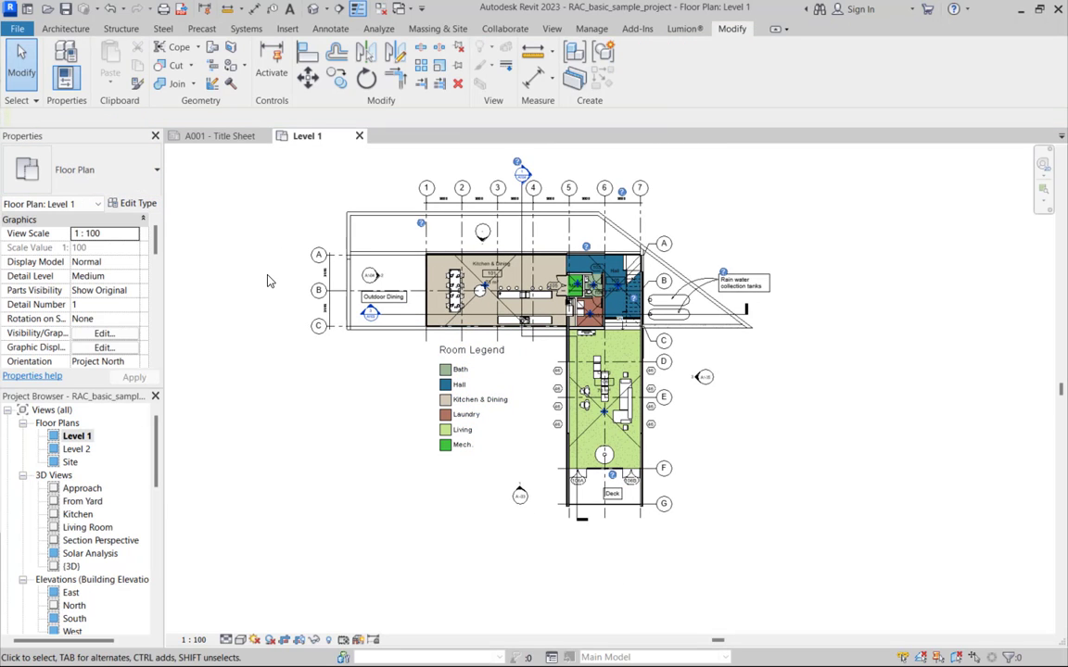
Examine the Level 1 floor plan's graphics properties, including Detail Level, Parts Visibility and Visibility/Graphics Overrides.
scroll(219, 279, "down", 1)
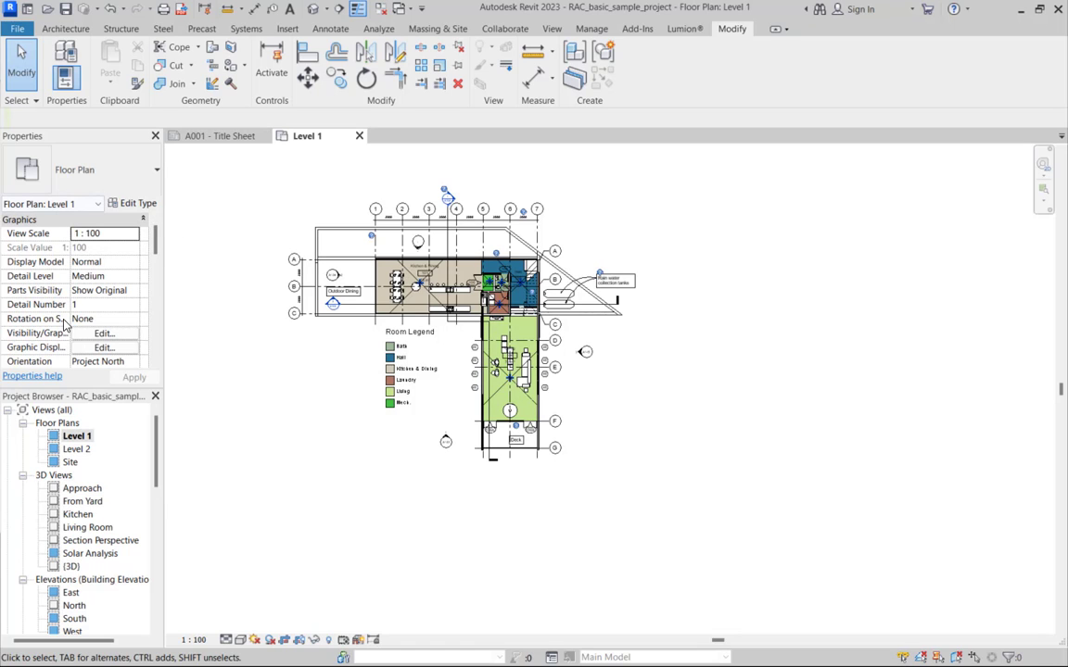
scroll(67, 311, "down", 4)
scroll(76, 294, "up", 2)
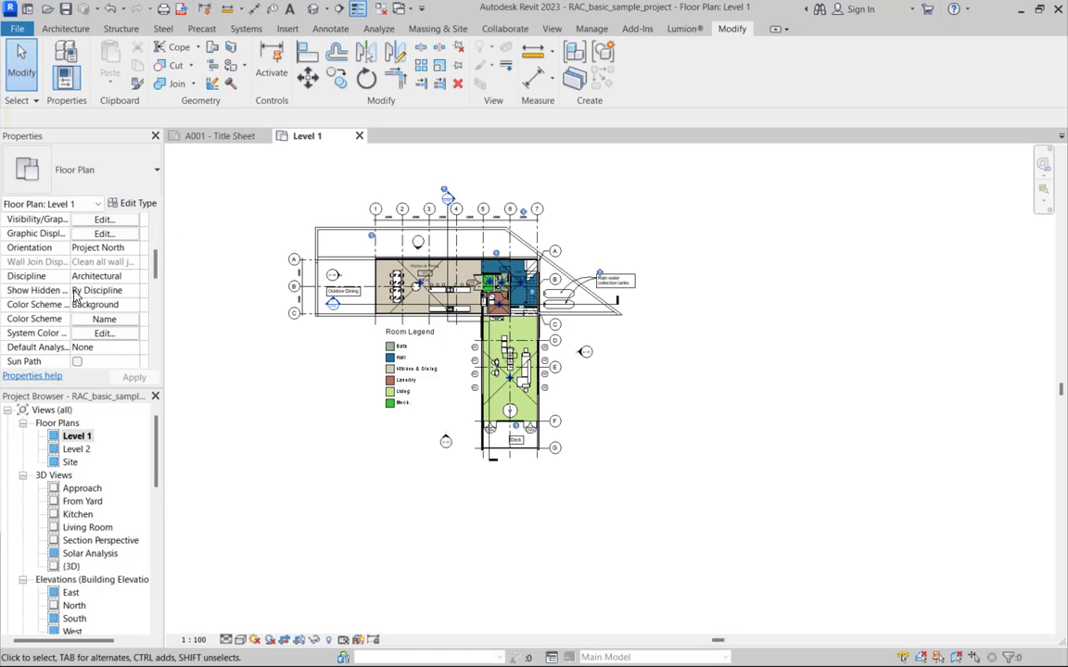
scroll(97, 275, "up", 3)
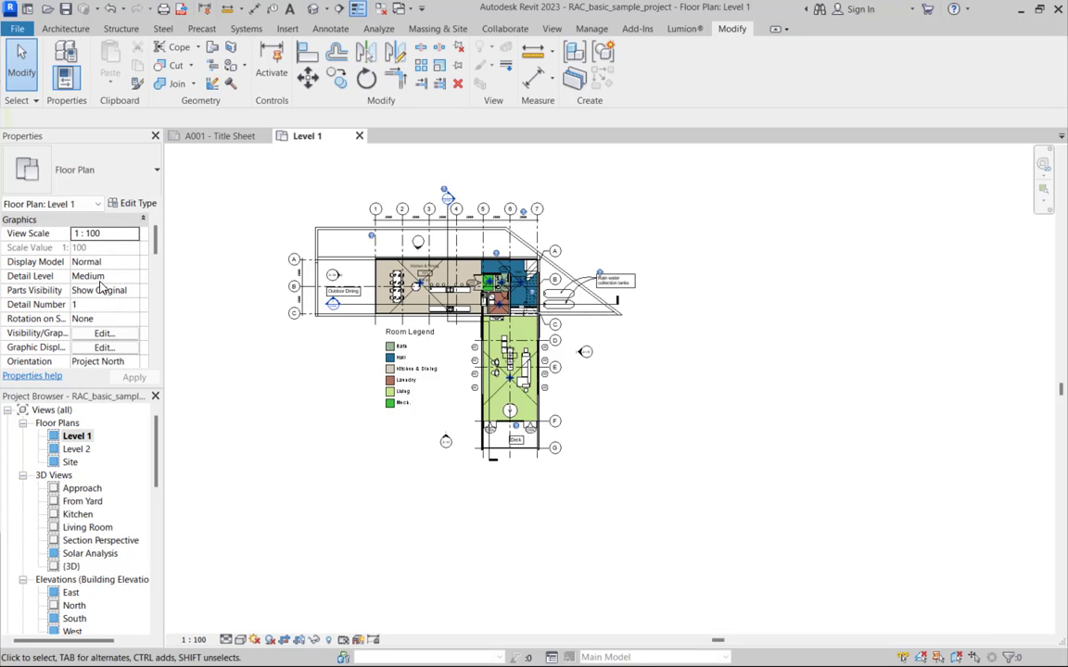
scroll(105, 290, "down", 3)
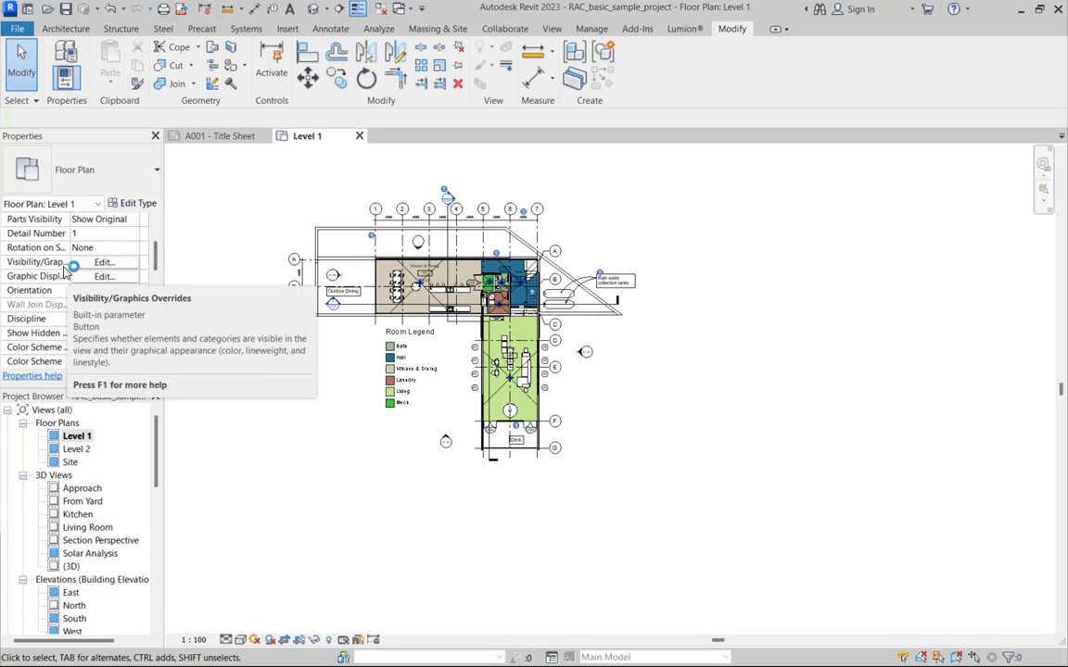
Widen the Properties palette and examine the floor plan's Orientation and Discipline options.
left_click_drag(162, 261, 250, 261)
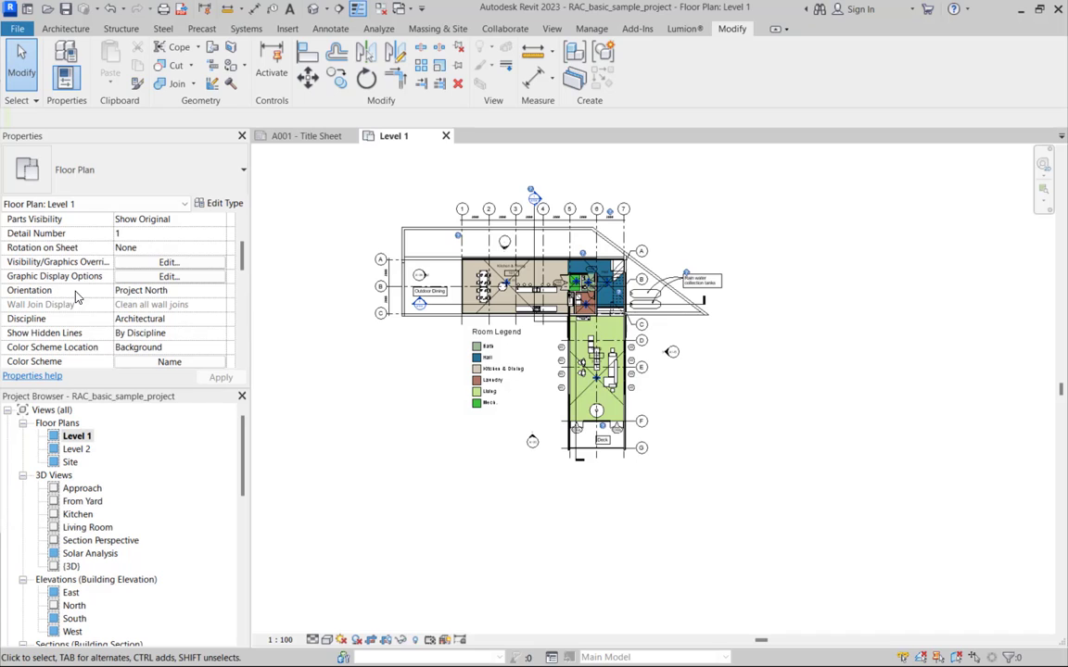
left_click(208, 290)
left_click(219, 290)
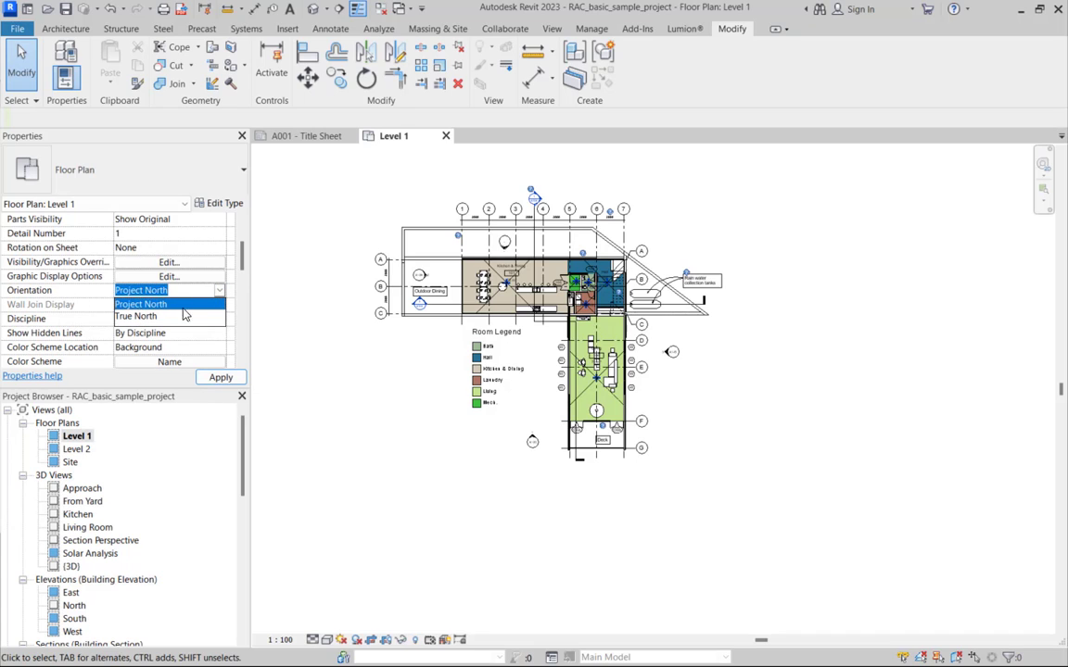
left_click(88, 307)
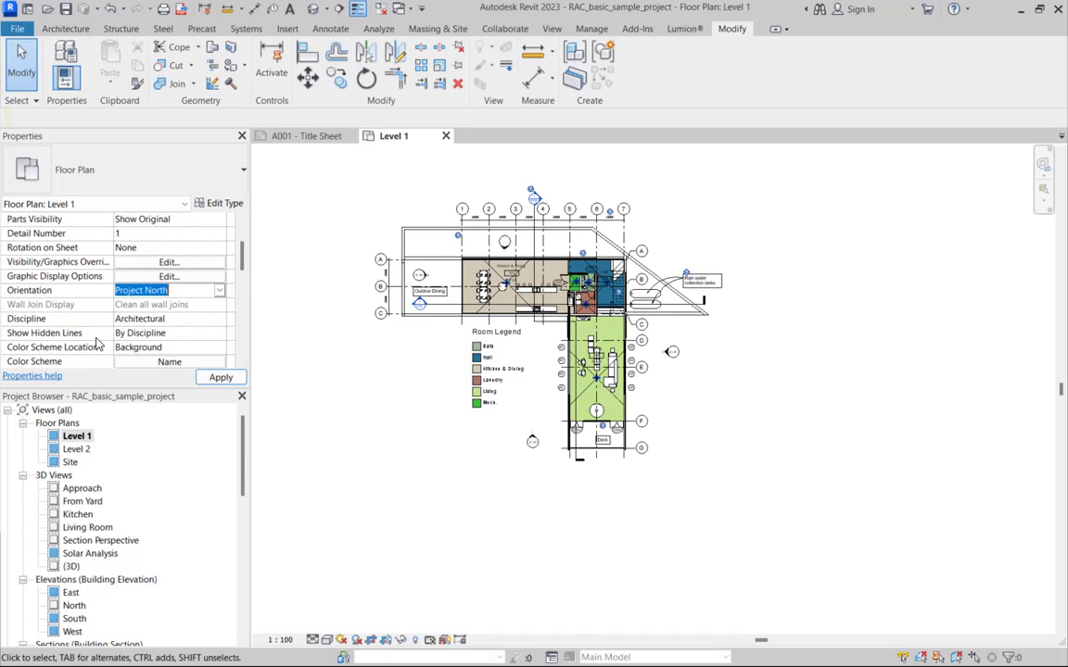
left_click(219, 319)
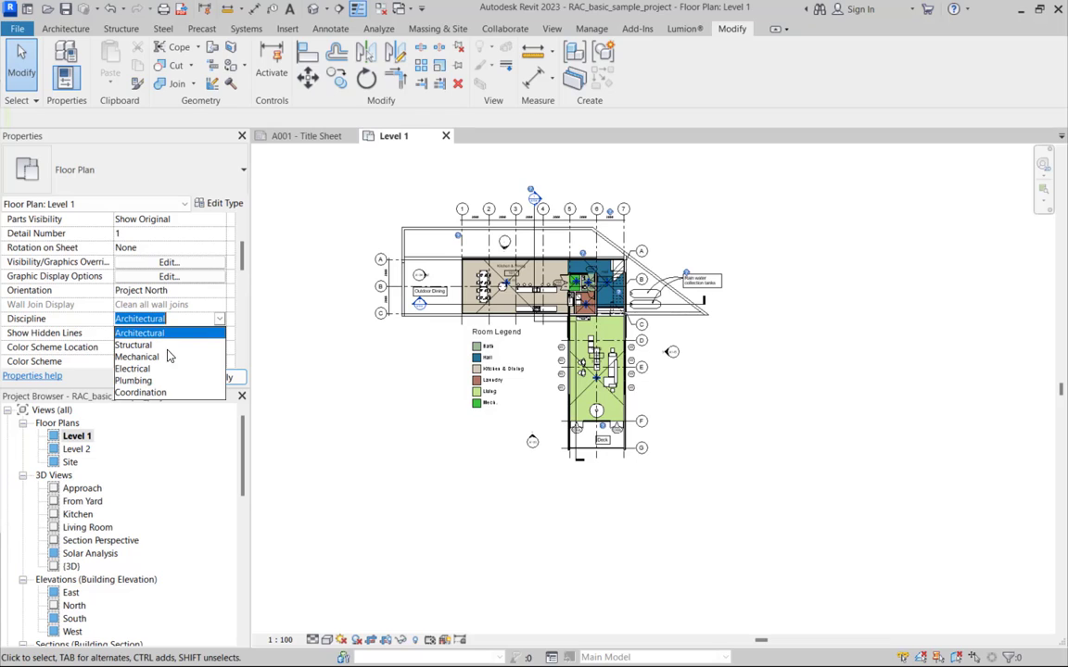
left_click(297, 345)
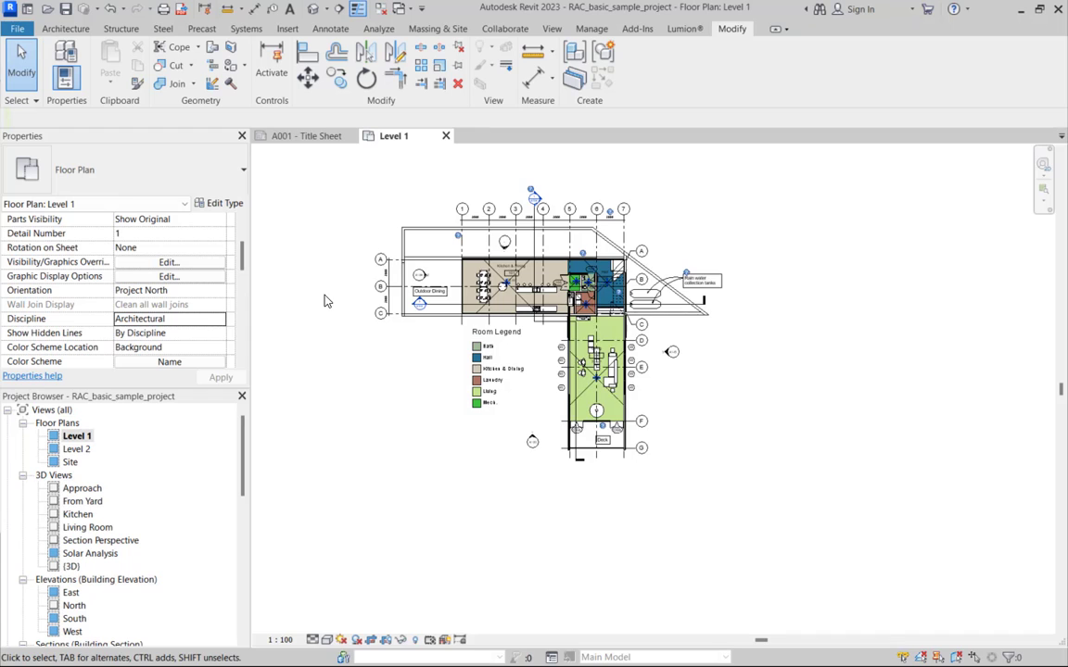
Examine the floor plan's color scheme, underlay and extents properties, including Crop View, Annotation Crop and View Range.
scroll(324, 302, "down", 1)
scroll(176, 288, "down", 2)
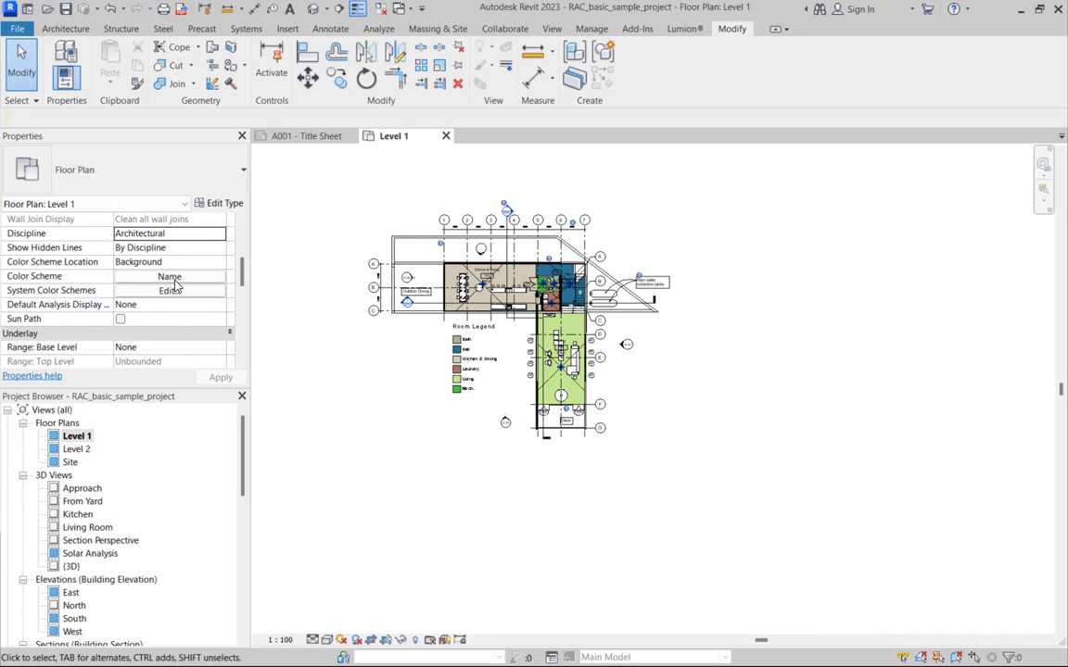
scroll(176, 288, "down", 3)
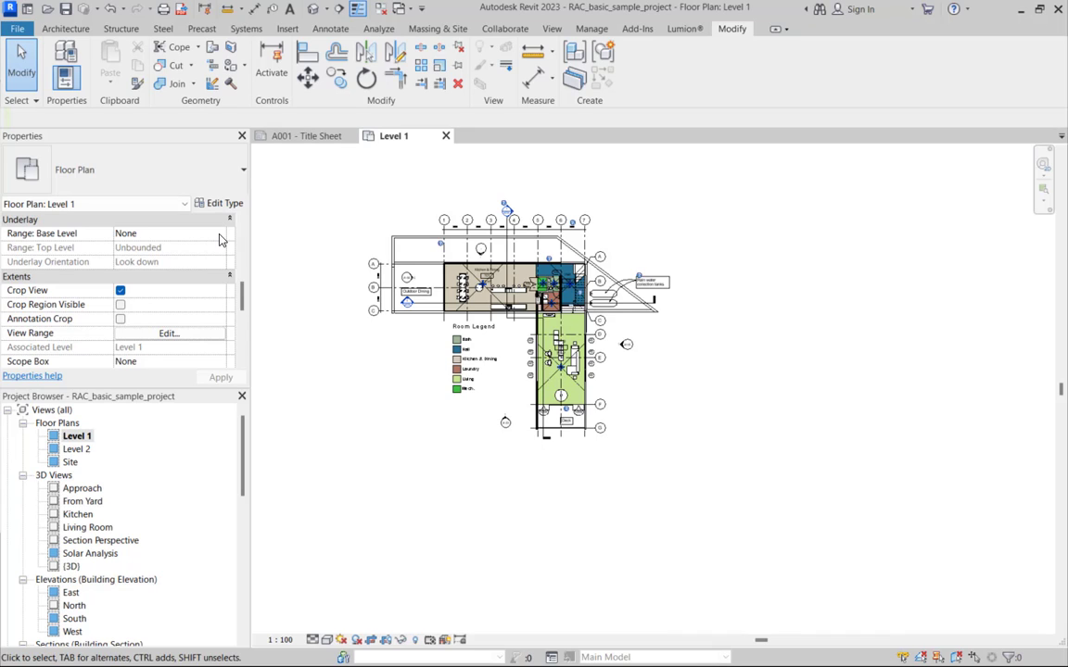
scroll(383, 320, "up", 2)
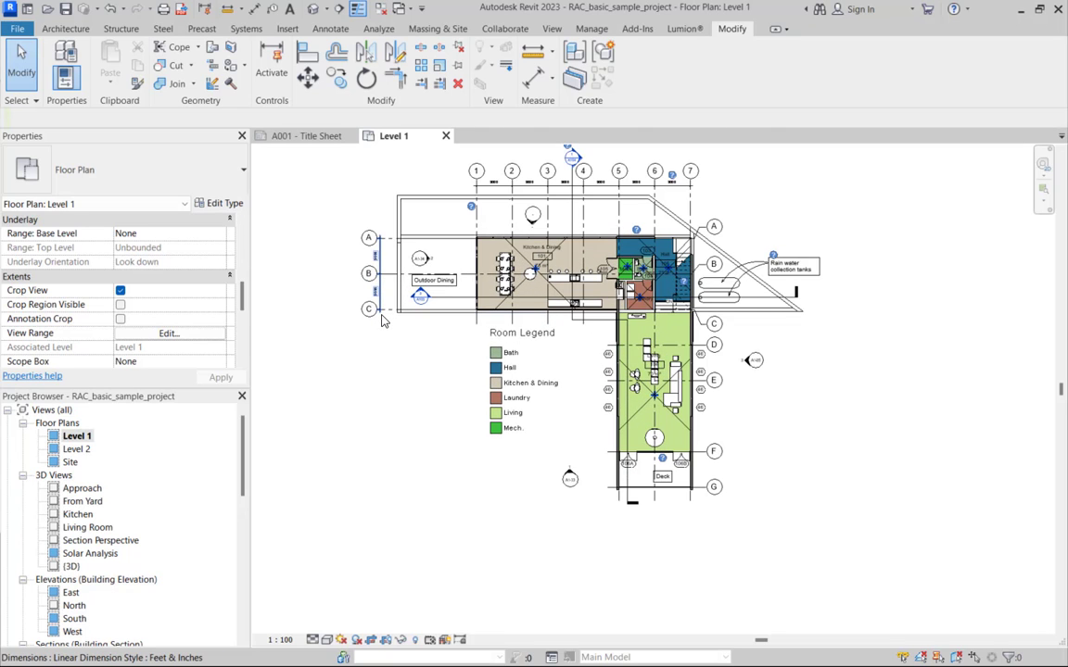
scroll(382, 320, "down", 1)
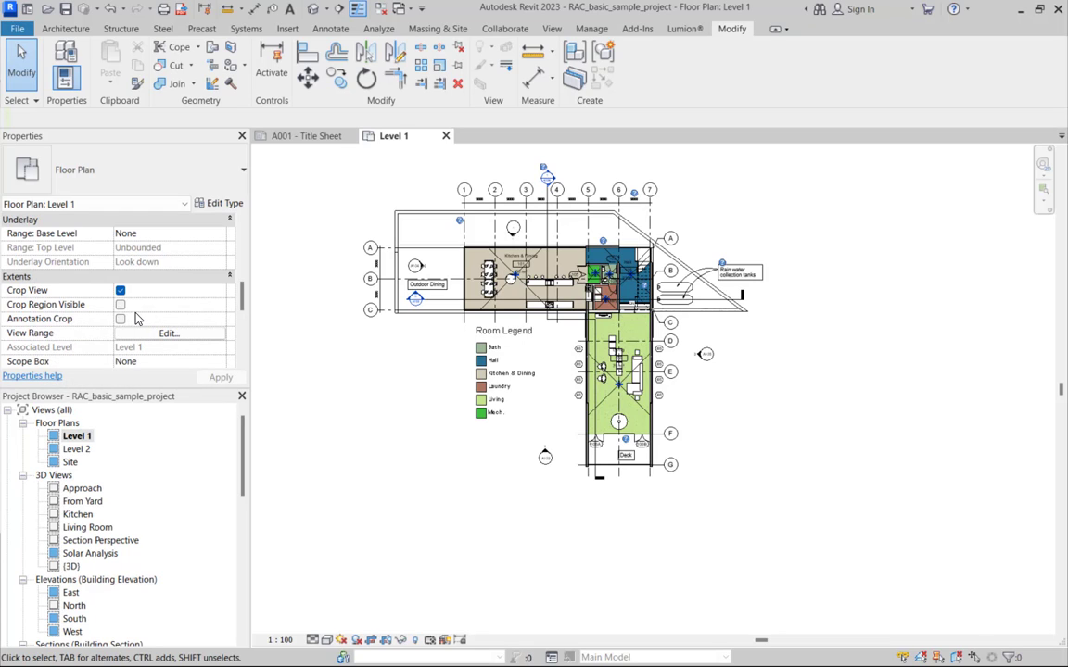
Examine the floor plan's identity data, including View Template, View Name and the sheet references.
scroll(135, 319, "down", 2)
scroll(136, 318, "down", 1)
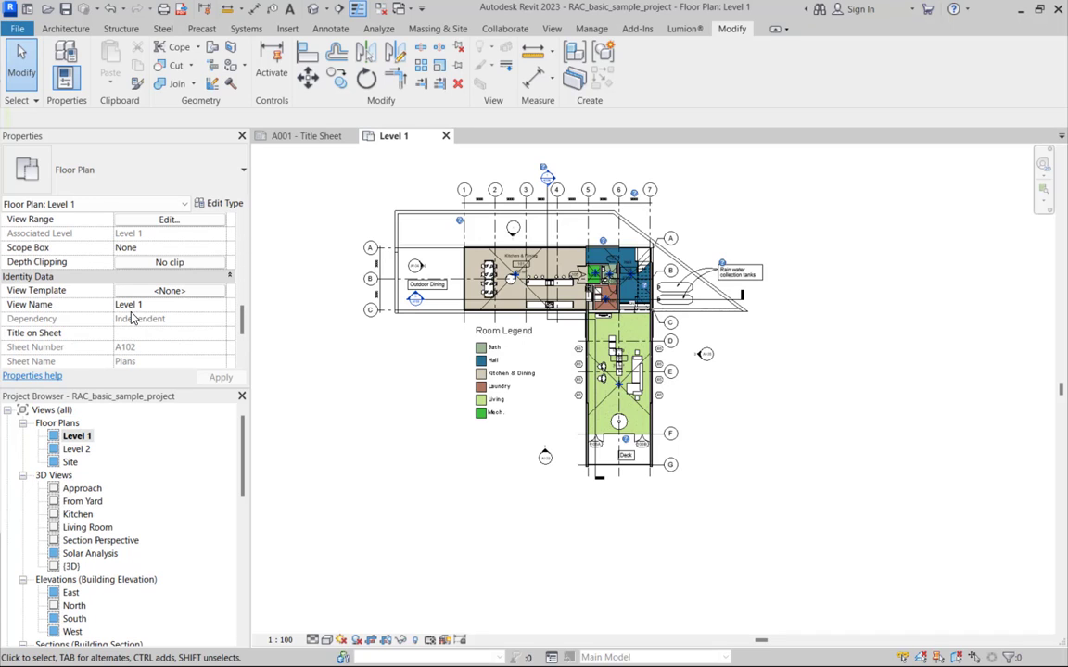
scroll(118, 312, "down", 1)
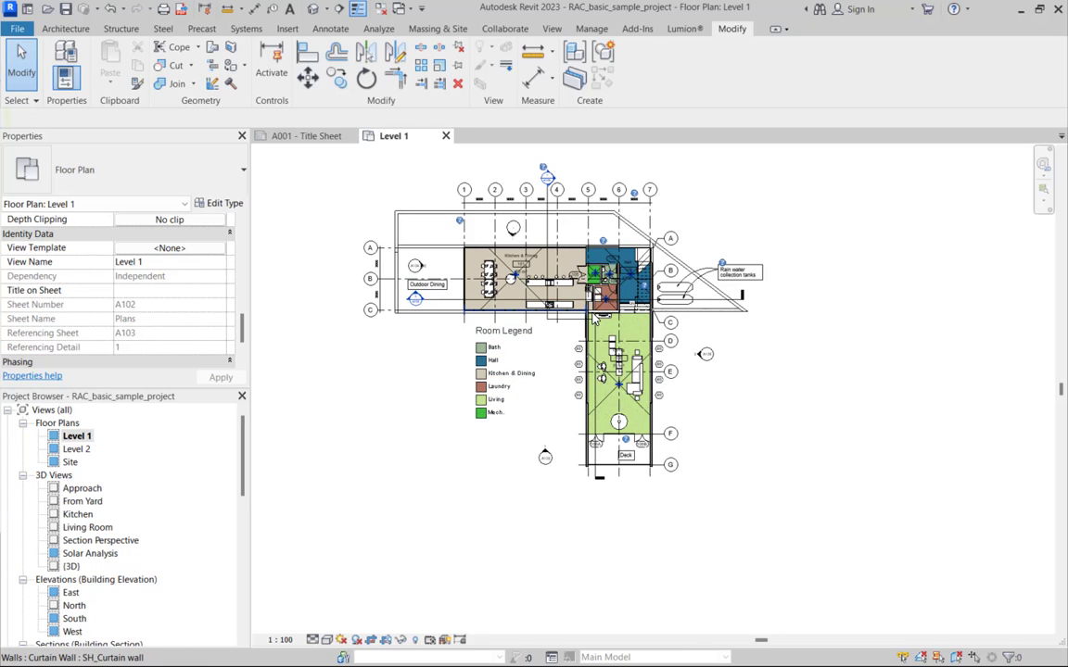
scroll(591, 316, "down", 1)
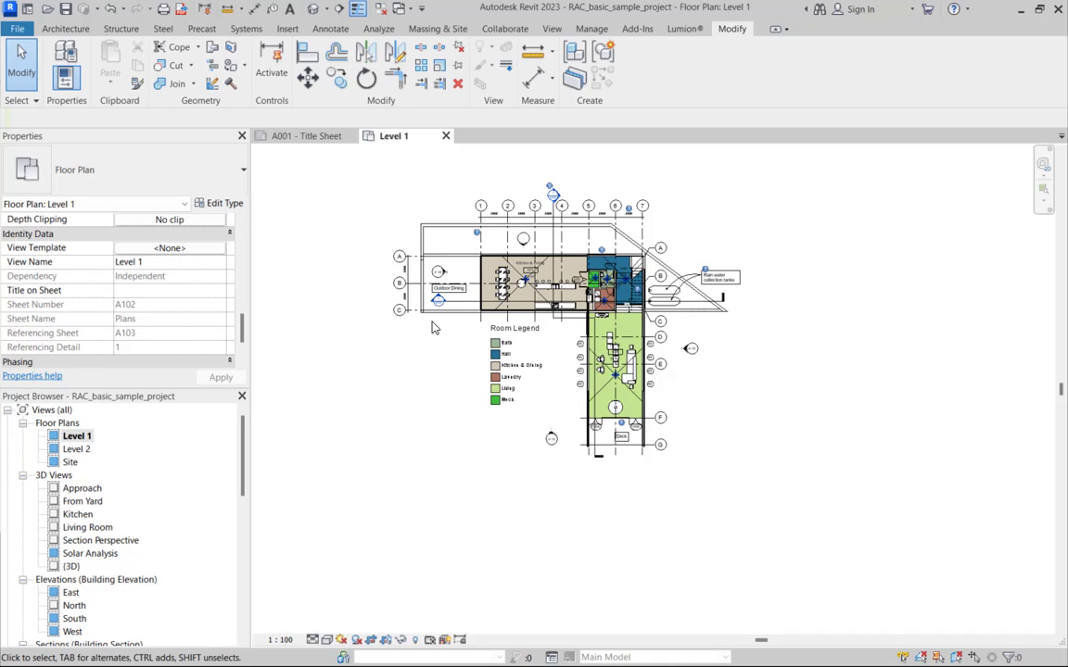
scroll(430, 327, "down", 1)
scroll(200, 289, "down", 1)
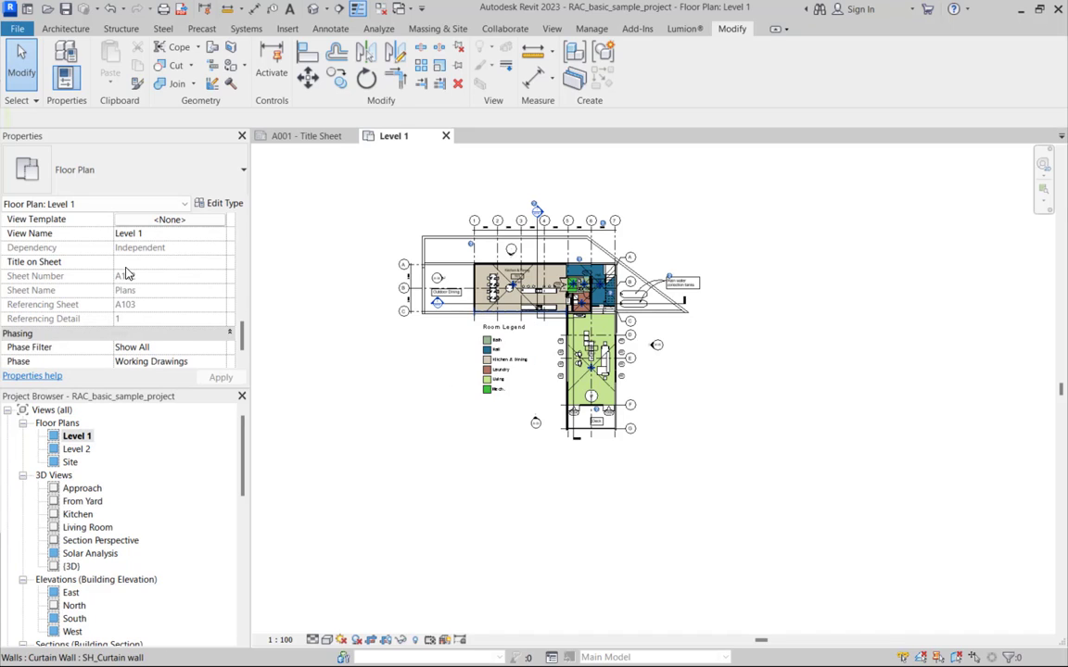
scroll(127, 274, "down", 1)
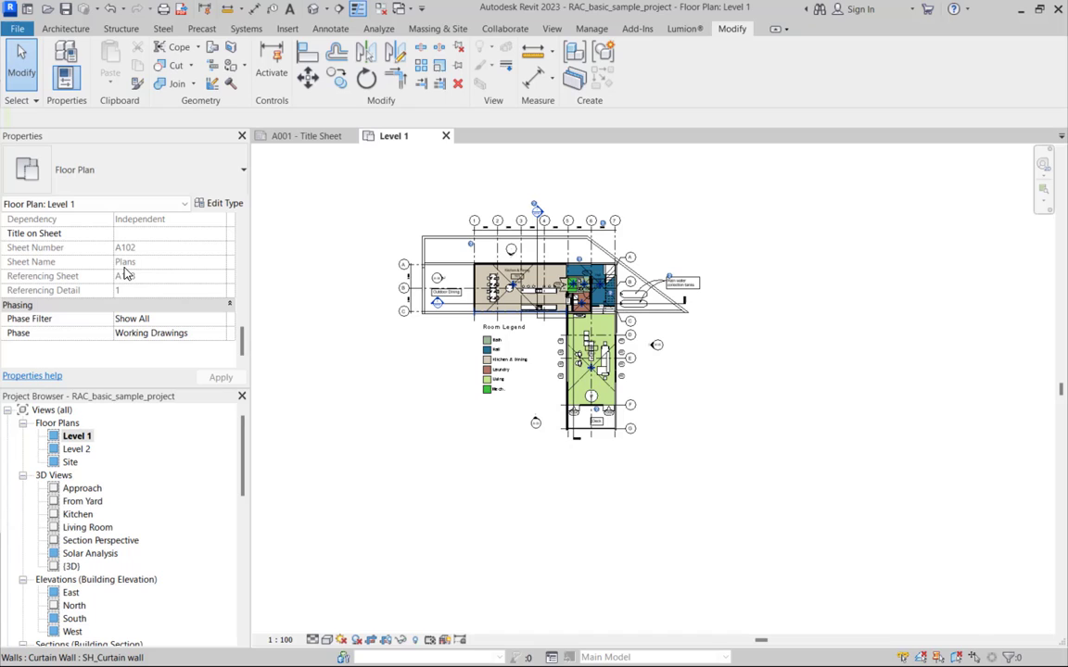
Examine the Phase options available for the floor plan without changing the phase.
left_click(218, 336)
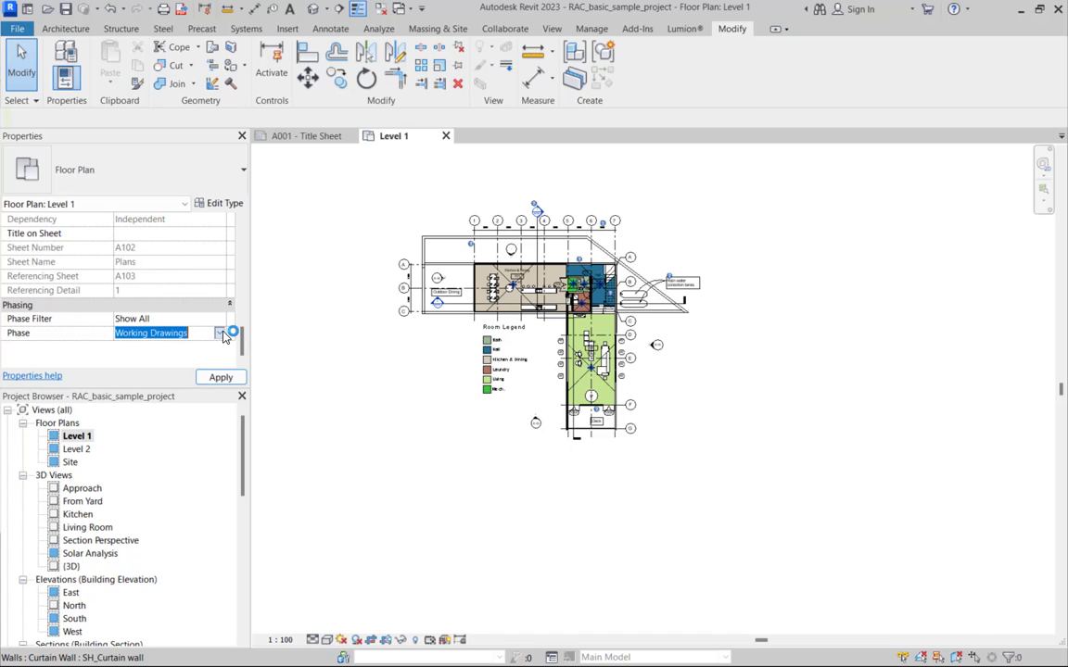
left_click(221, 334)
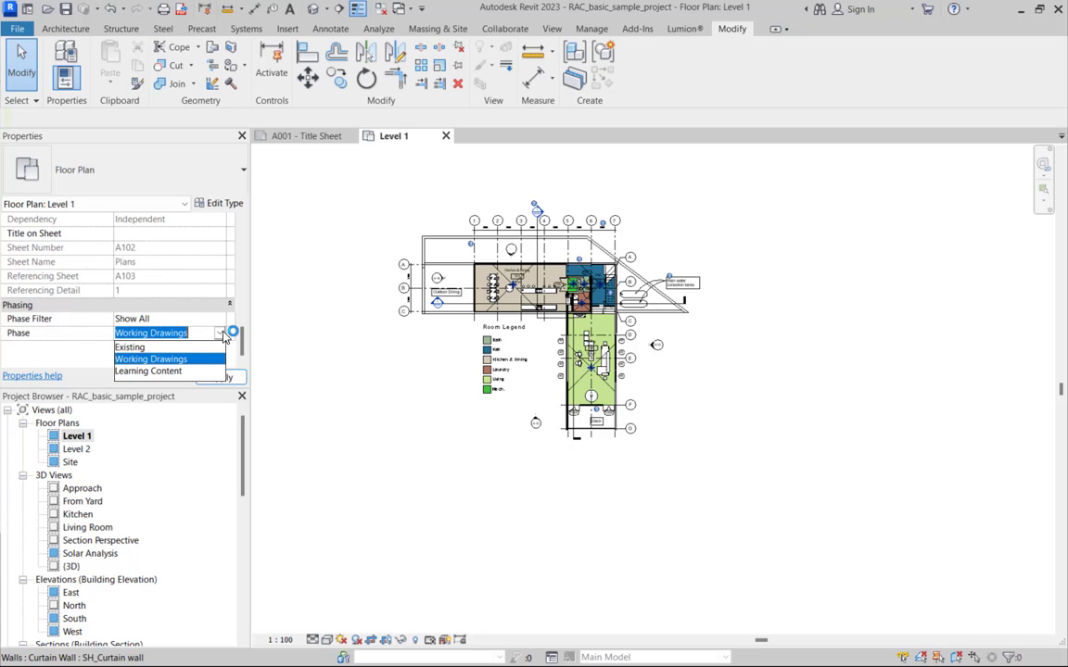
left_click(356, 373)
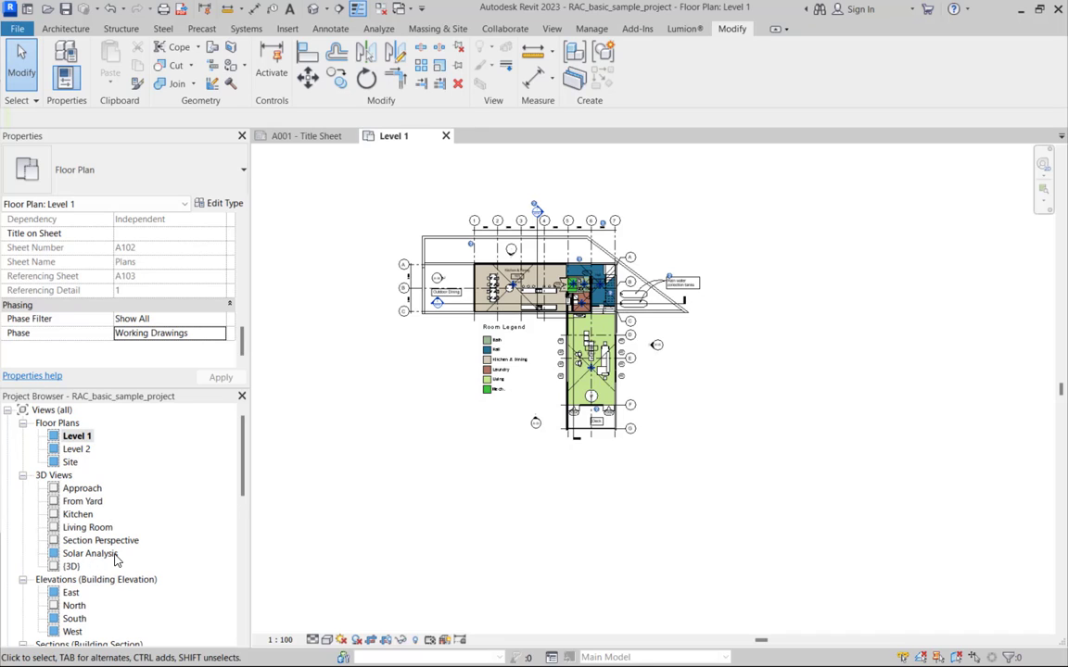
Examine the project's browser tree, from 3D views, elevations and sections through detail views, renderings, legends, schedules, sheets, families and groups.
scroll(107, 505, "down", 2)
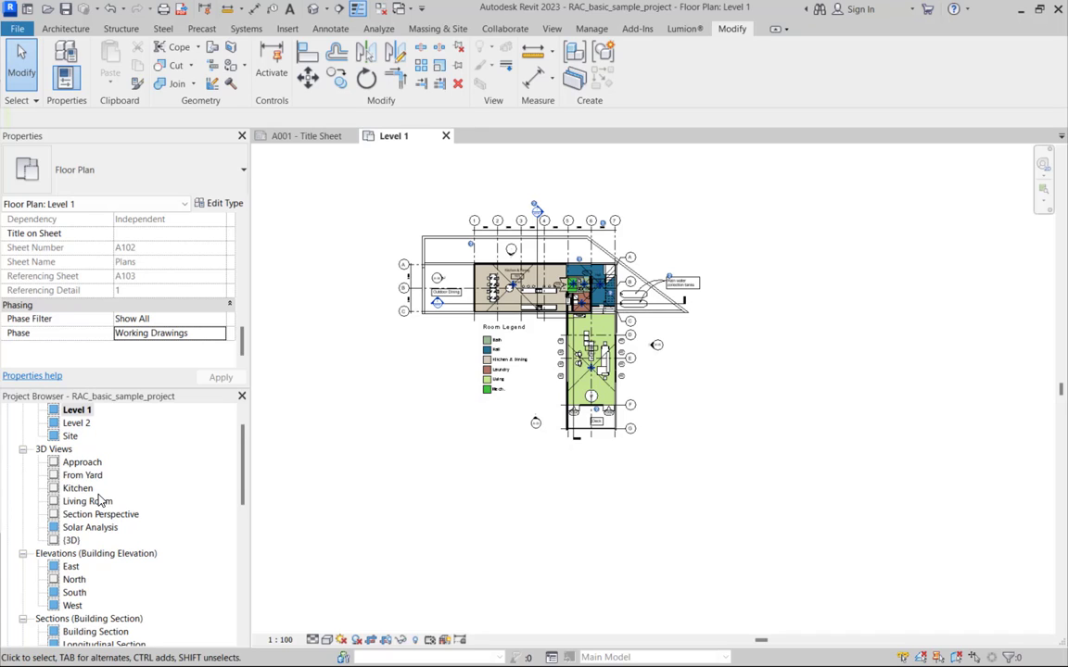
scroll(80, 498, "down", 2)
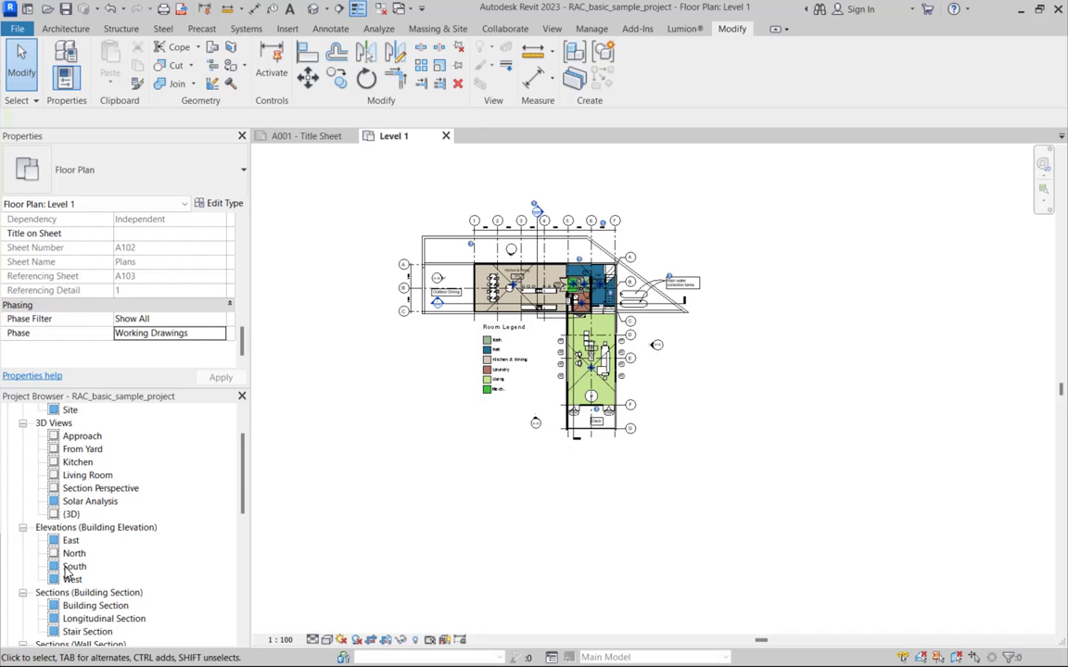
scroll(104, 574, "down", 2)
scroll(107, 564, "down", 5)
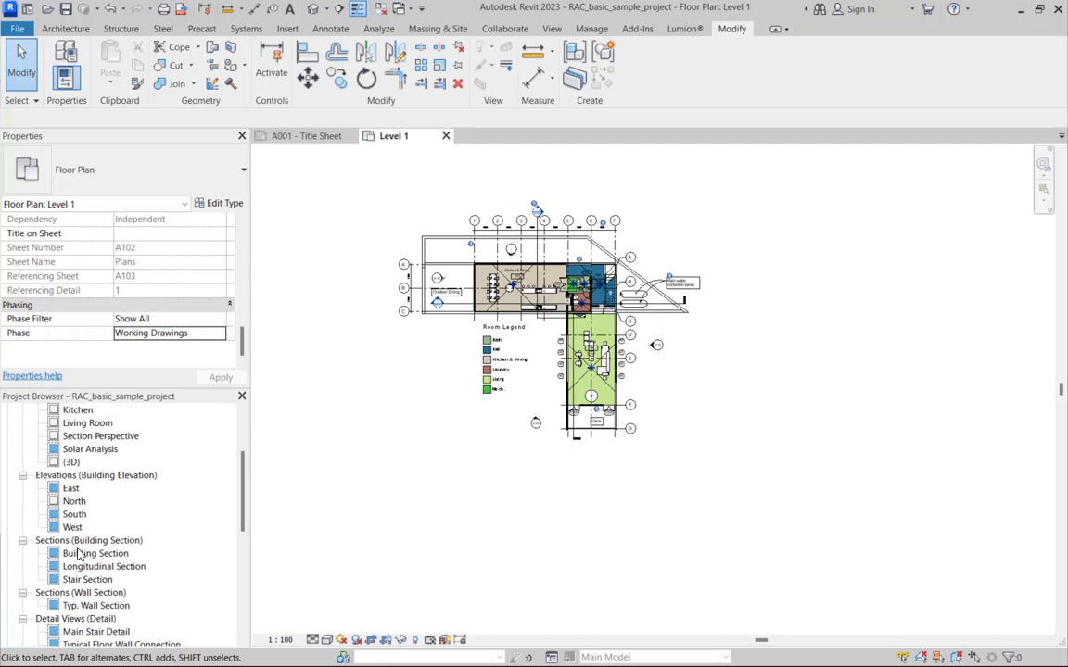
scroll(91, 556, "down", 5)
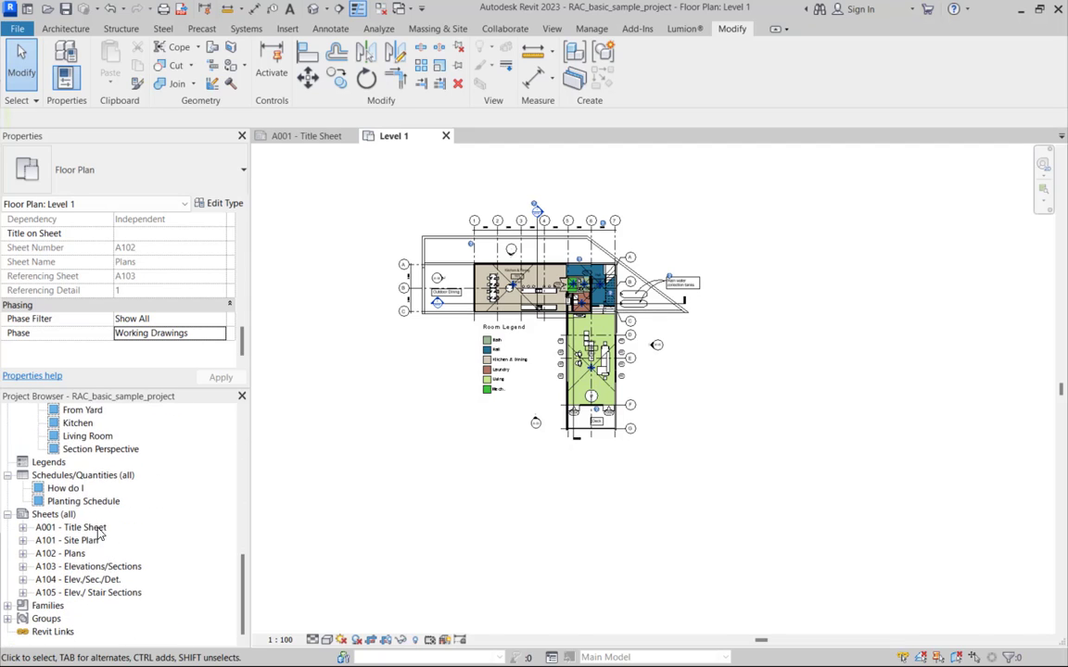
scroll(130, 517, "up", 3)
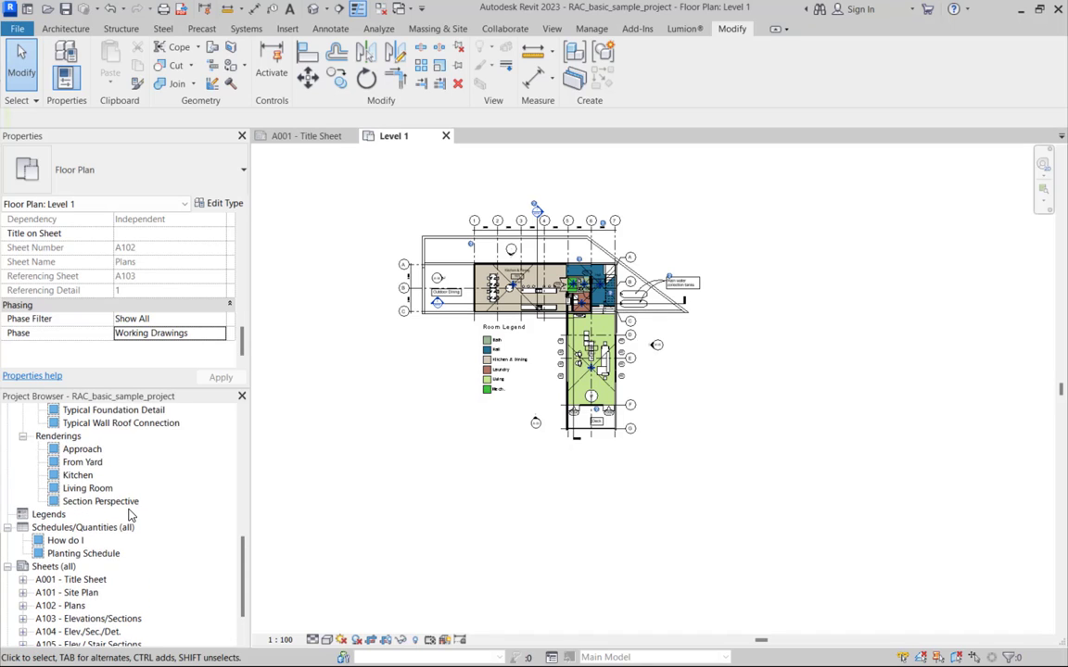
scroll(130, 516, "down", 2)
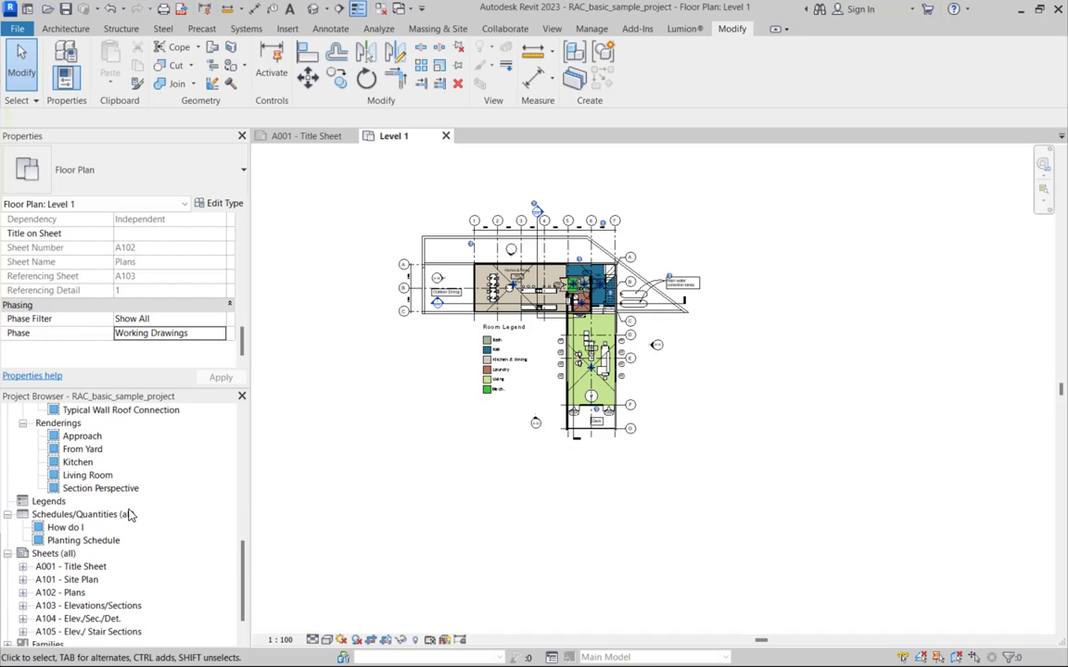
scroll(488, 392, "down", 3)
Examine the General program options, including notifications, journal file cleanup, worksharing update frequency and default view discipline, and close the Options dialog.
scroll(478, 385, "up", 3)
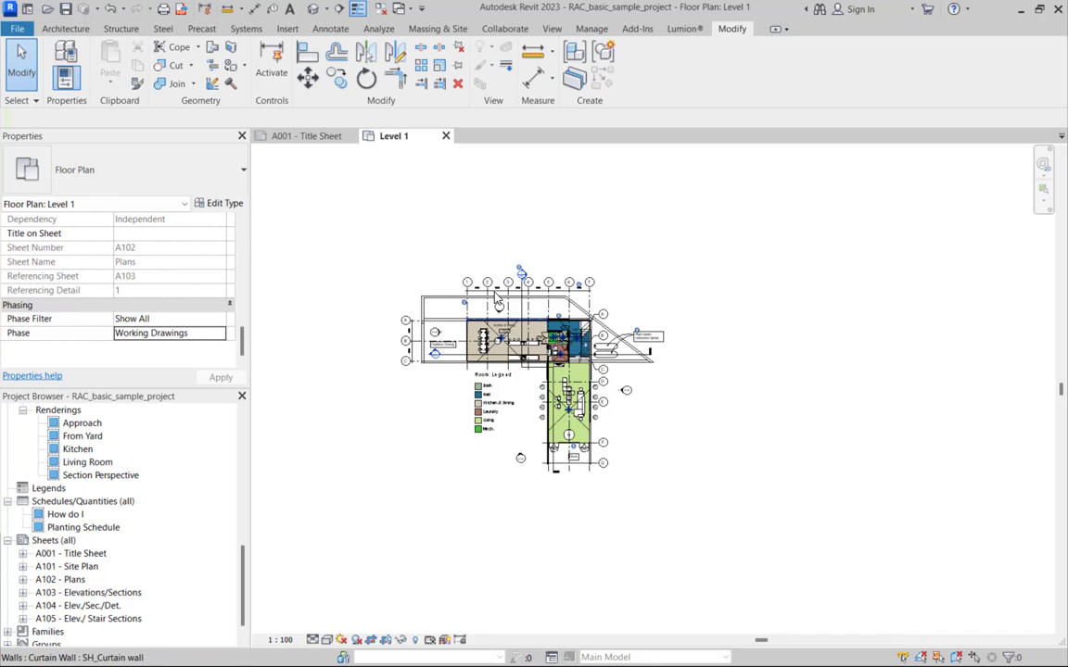
scroll(510, 332, "up", 2)
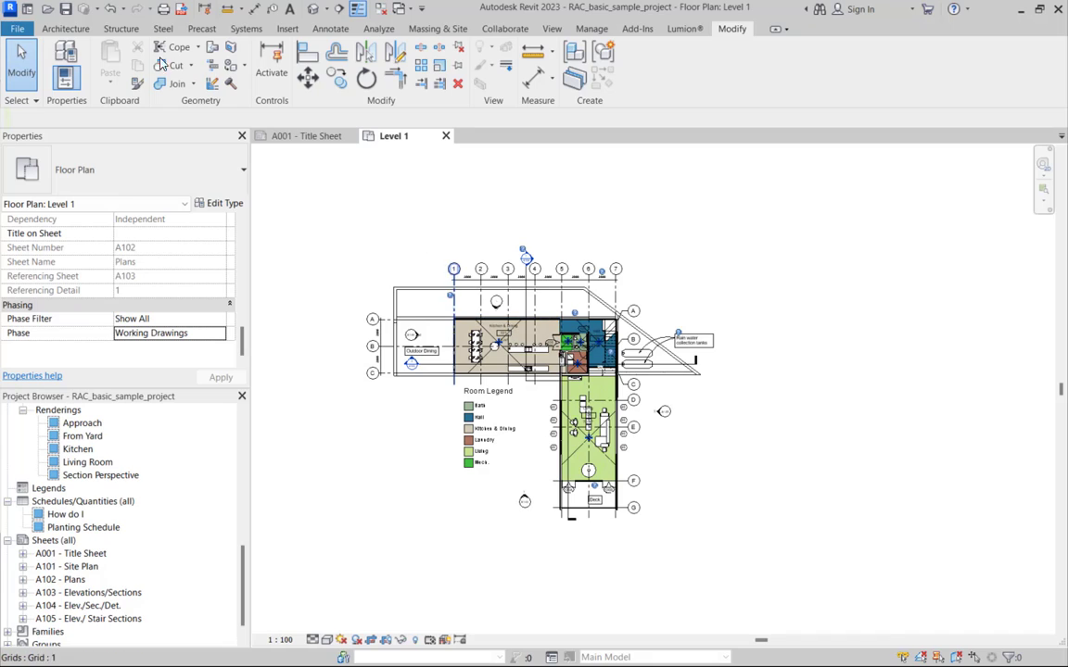
left_click(18, 32)
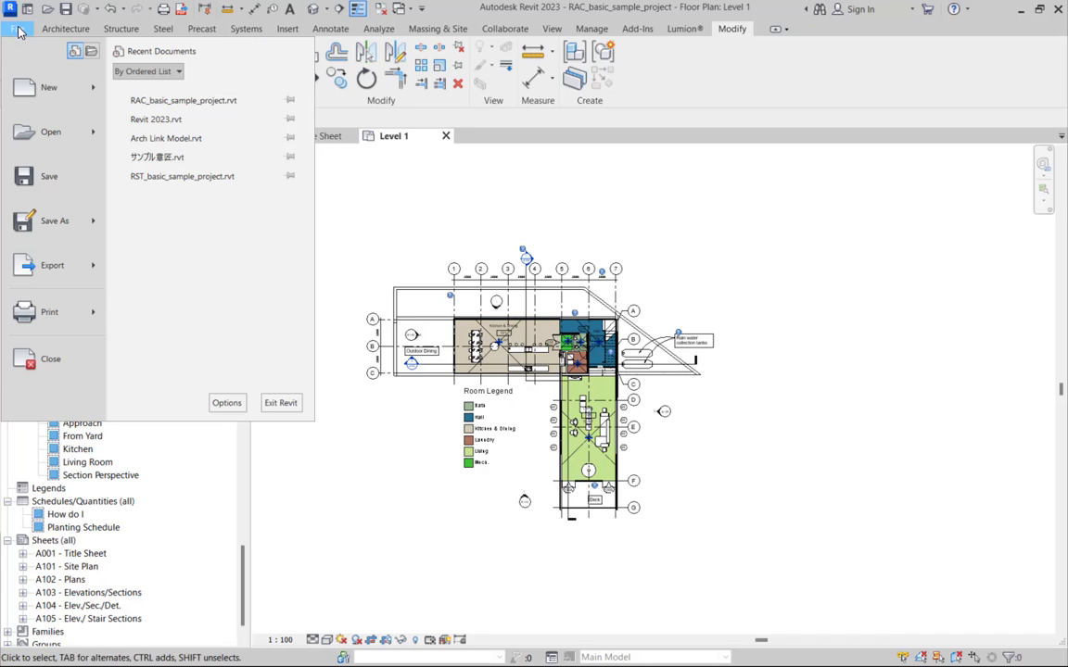
left_click(227, 404)
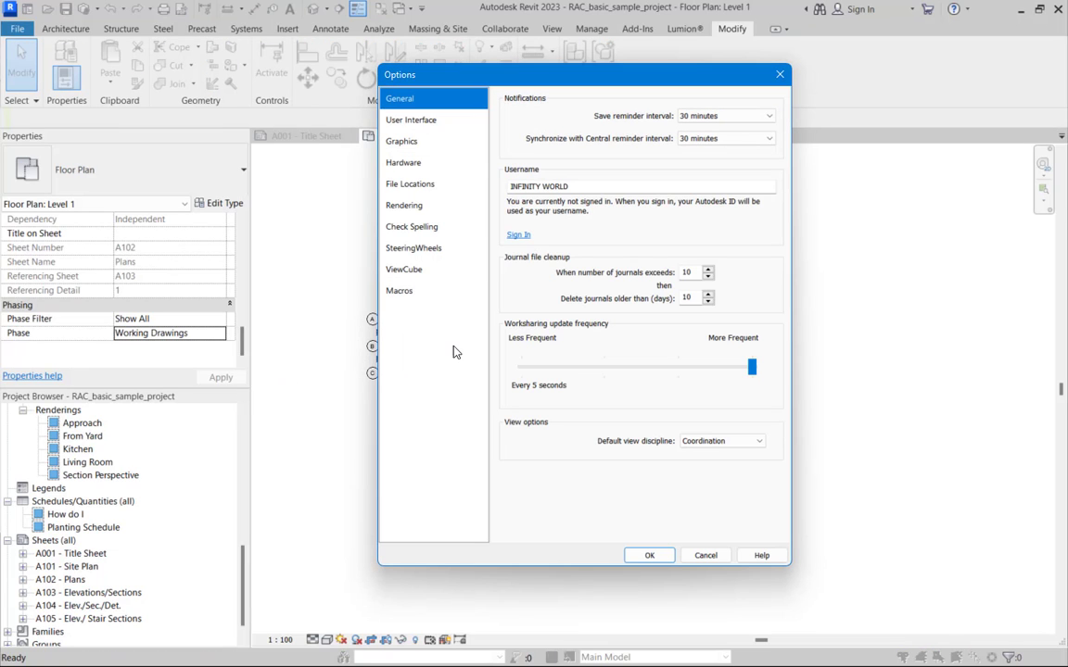
left_click(645, 555)
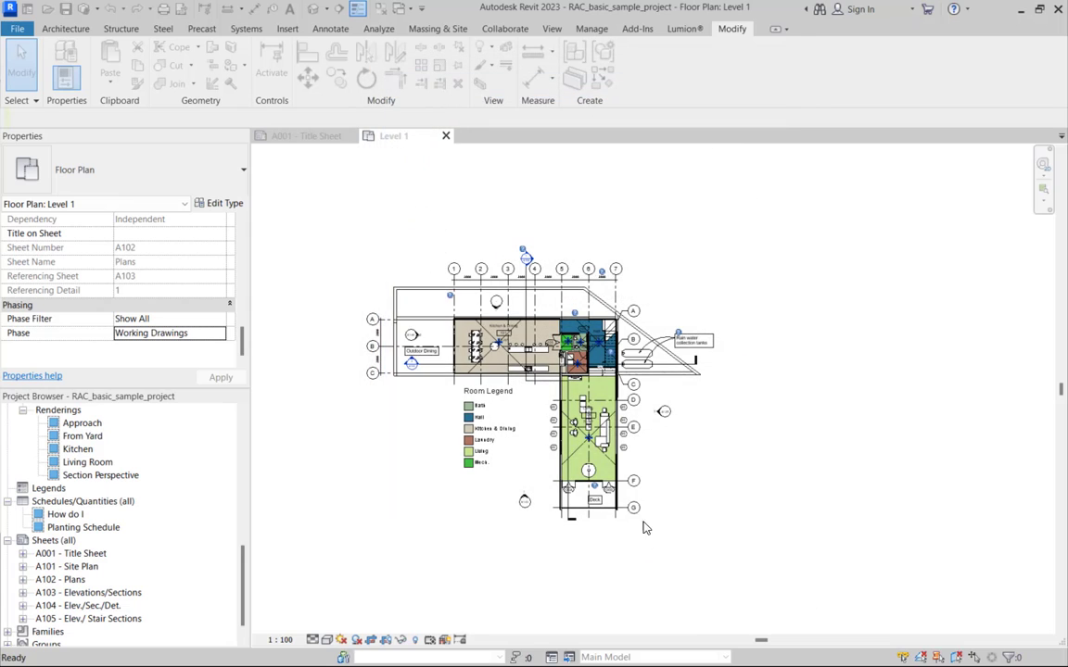